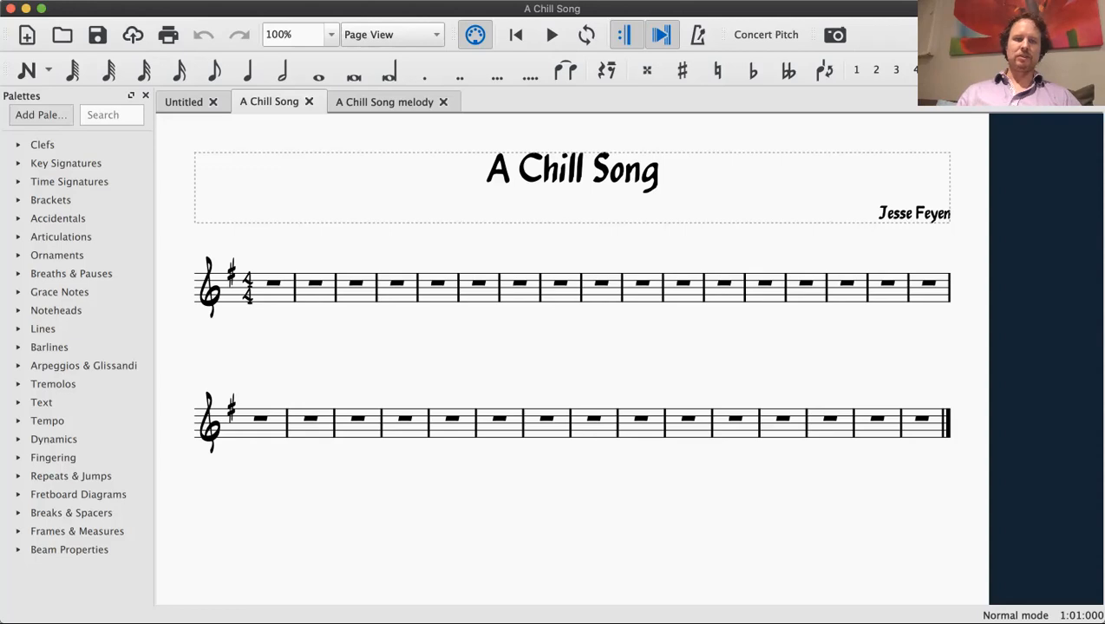
# Step: Show the piano keyboard and audition the notes A4, B4, A4 and repeated G4 on it
pyautogui.click(188, 0)
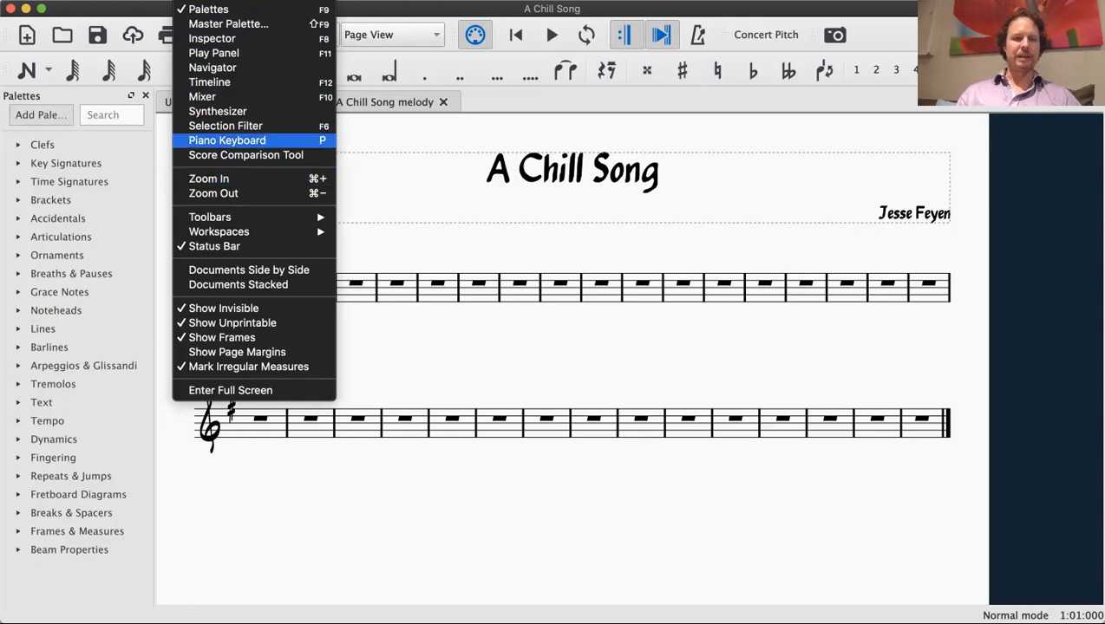
pyautogui.click(227, 141)
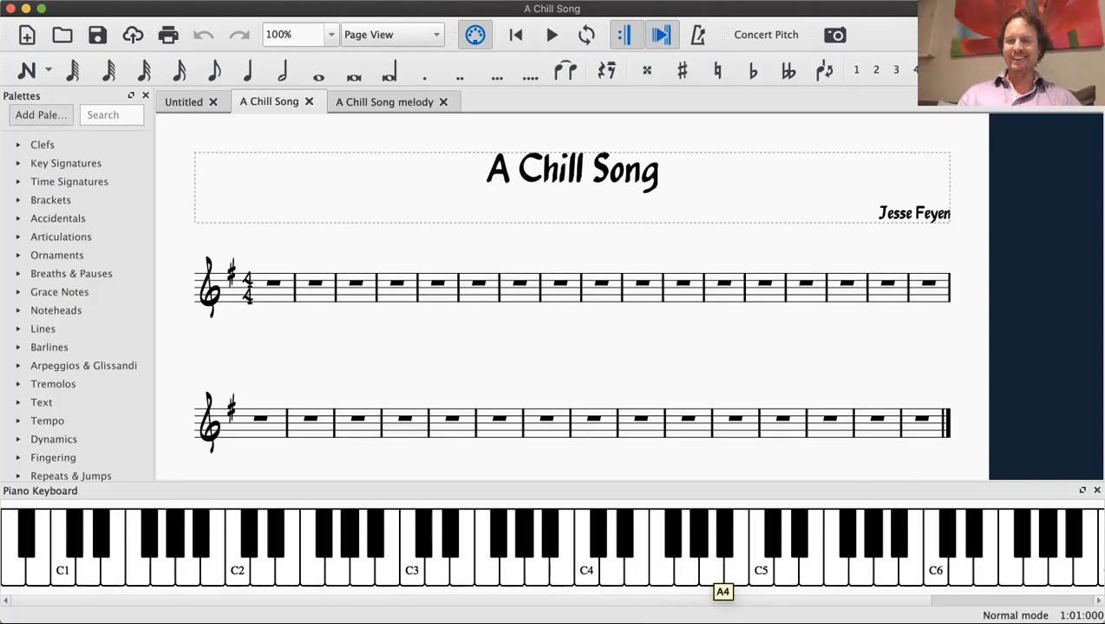
pyautogui.click(716, 576)
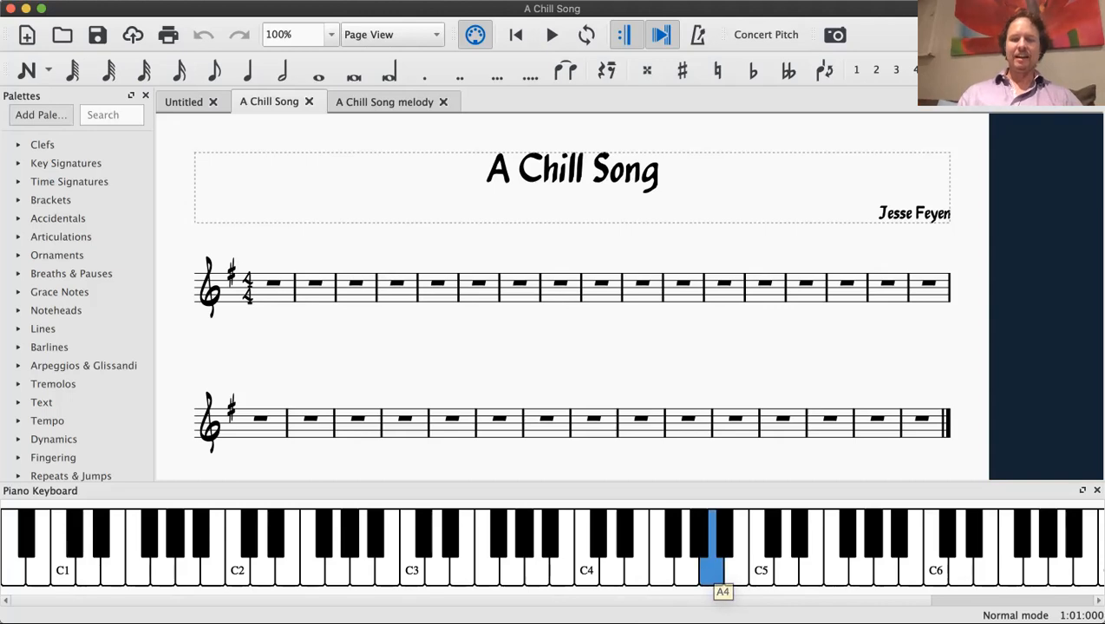
pyautogui.click(736, 576)
pyautogui.click(711, 574)
pyautogui.click(686, 574)
pyautogui.click(686, 574)
pyautogui.click(686, 574)
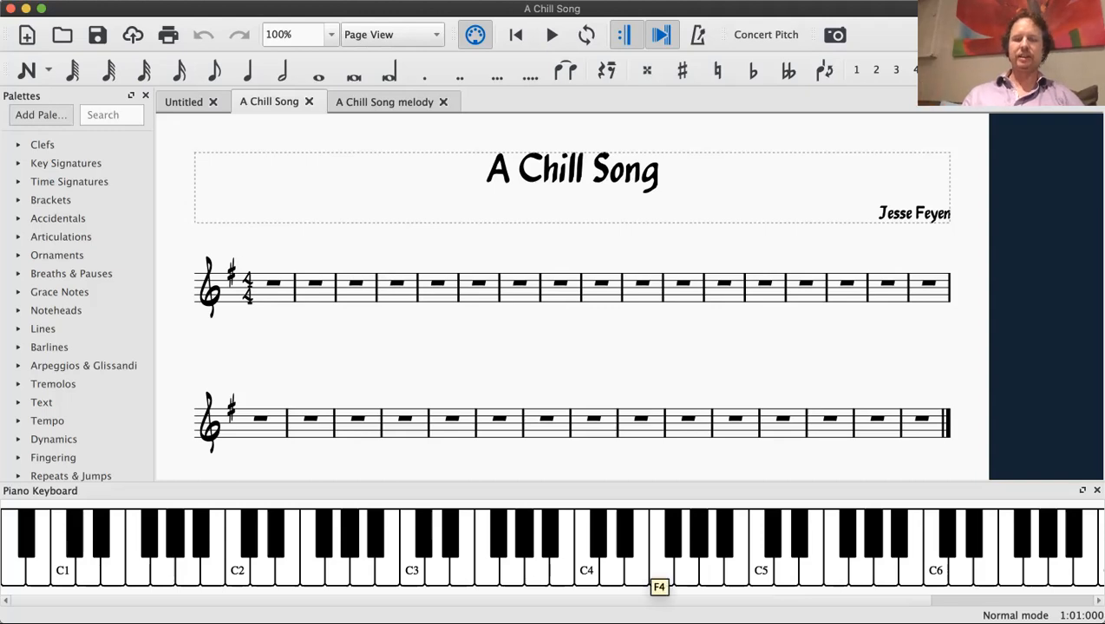
pyautogui.click(686, 568)
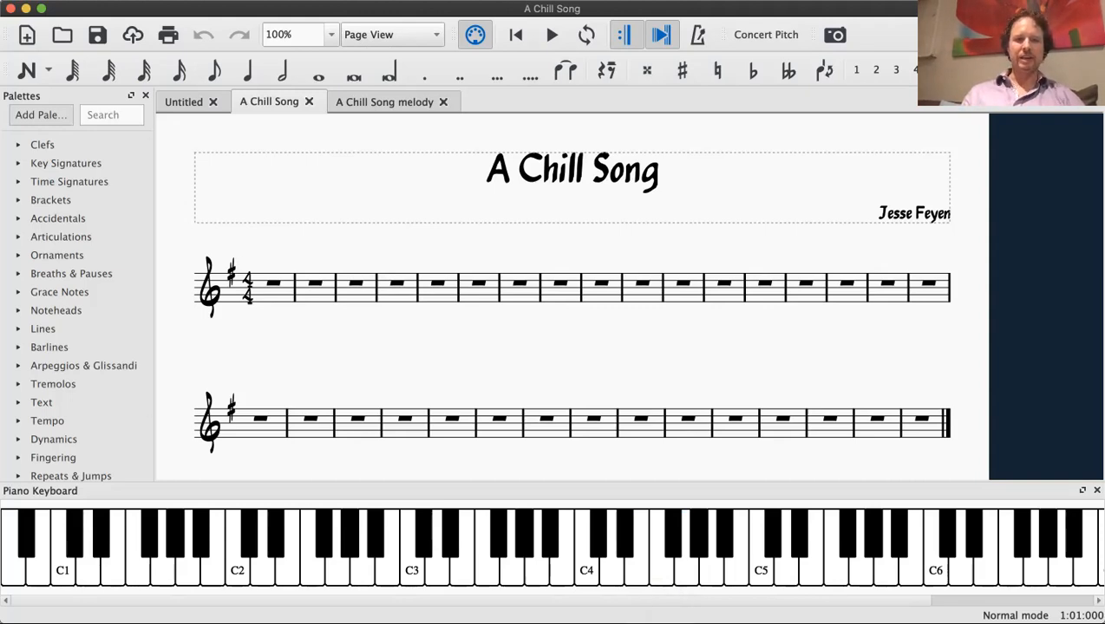
# Step: Start note input at measure 1 and enter an eighth rest followed by an eighth note E4
pyautogui.press('n')
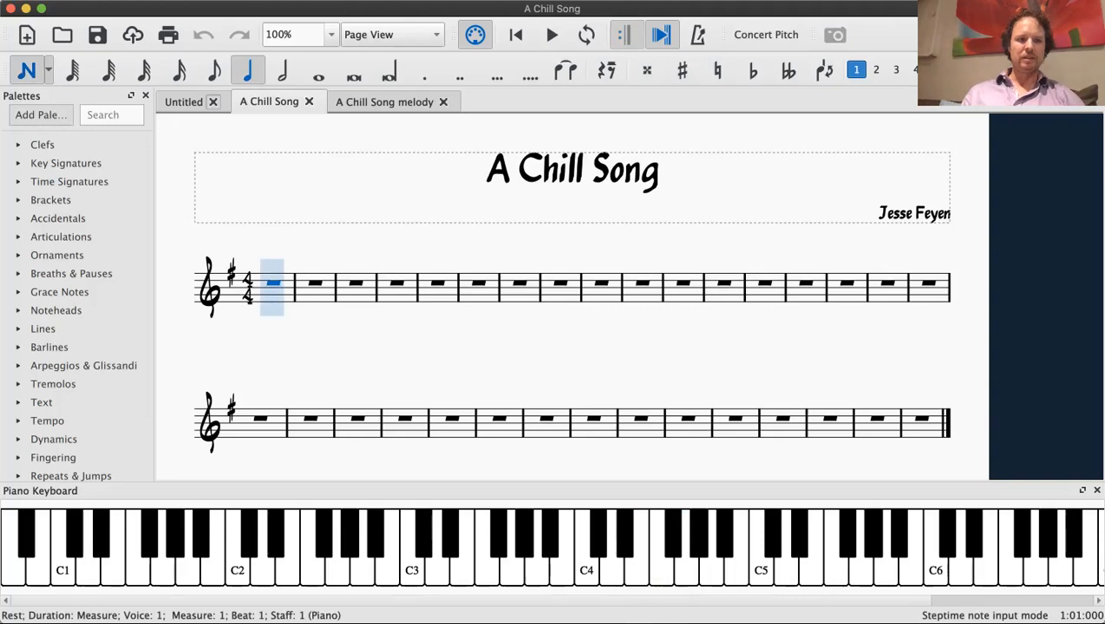
pyautogui.press('4')
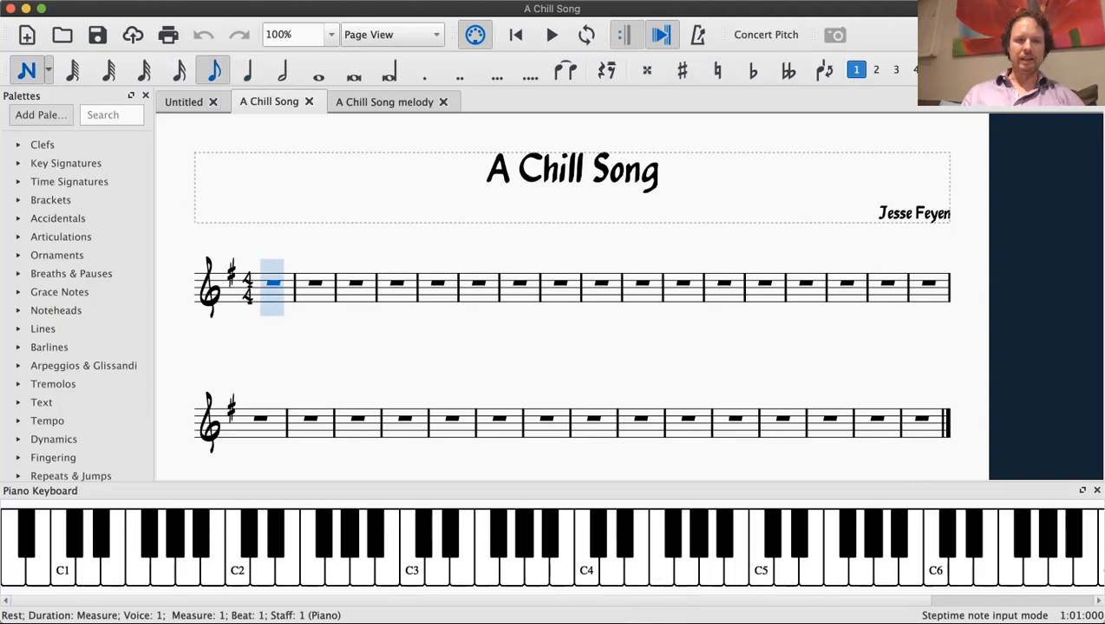
pyautogui.press('0')
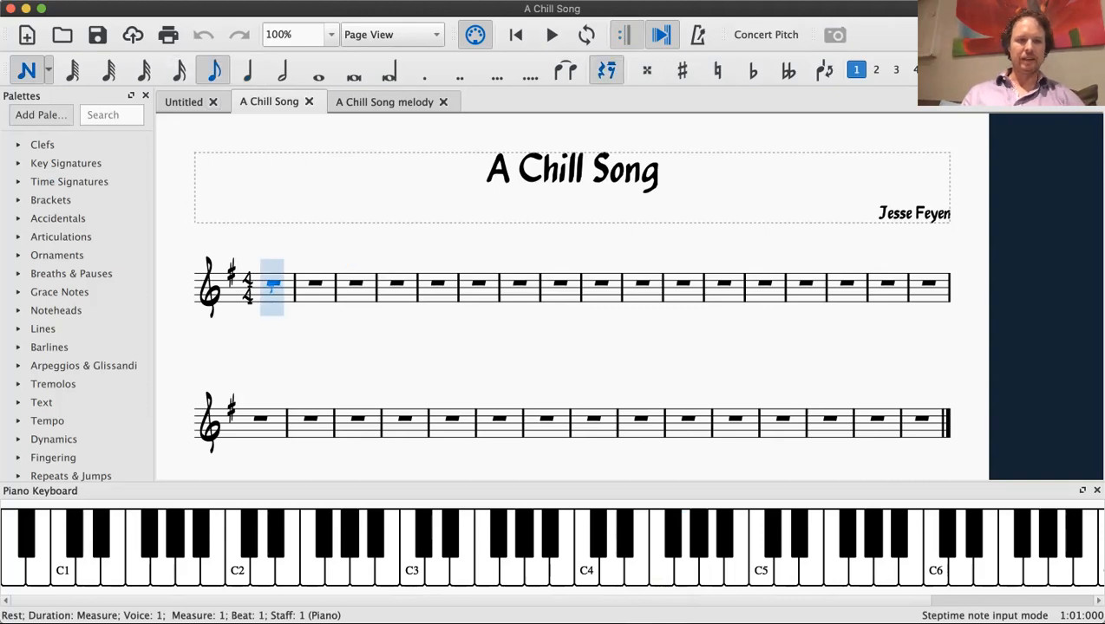
pyautogui.press('0')
pyautogui.press('0')
pyautogui.press('0')
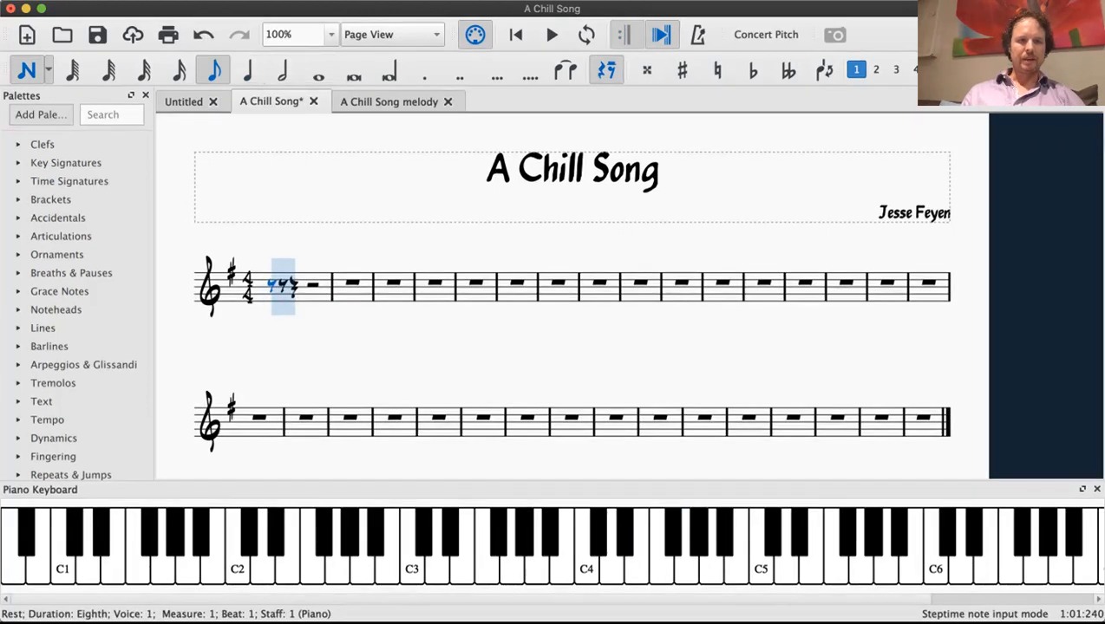
pyautogui.click(215, 71)
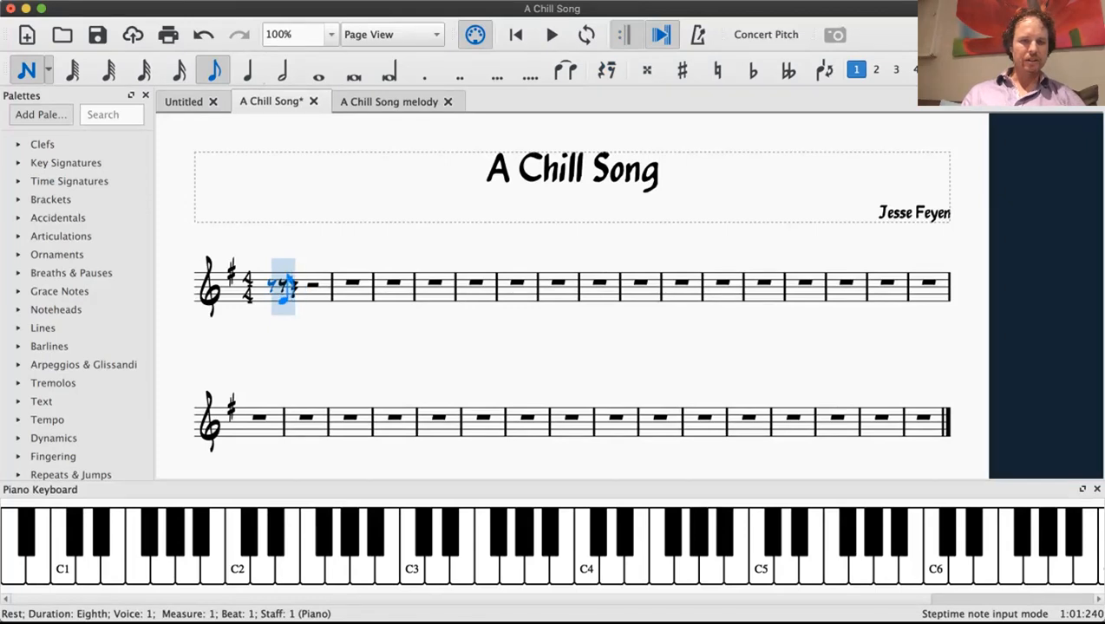
pyautogui.click(284, 298)
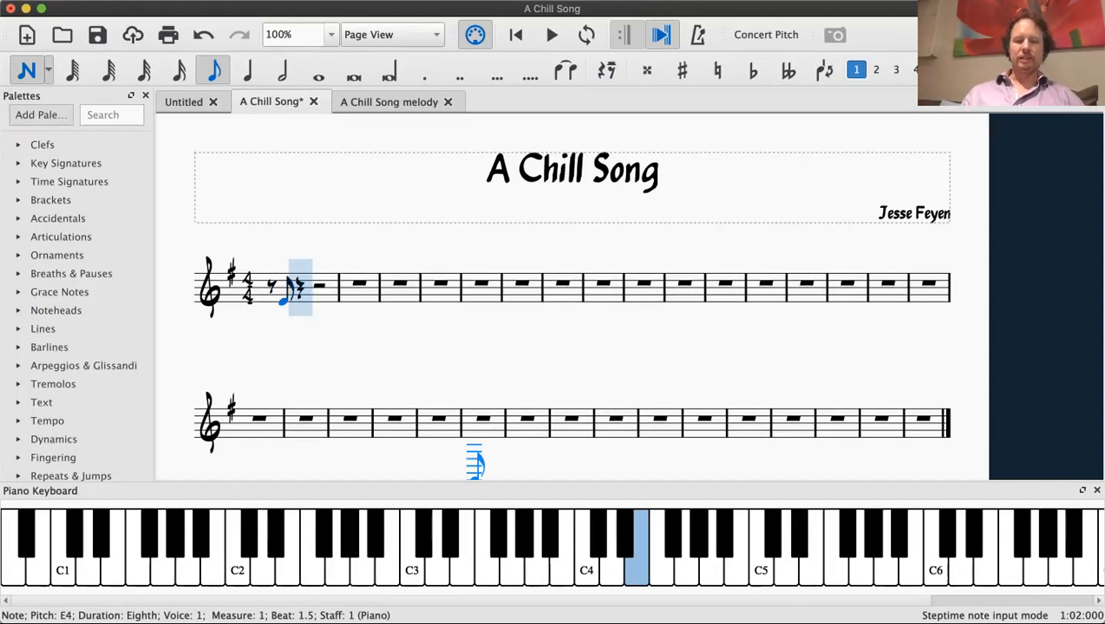
# Step: Try continuing measure 1 with repeated eighth-note Es, moving down an octave to E3
pyautogui.press('e')
pyautogui.press('e')
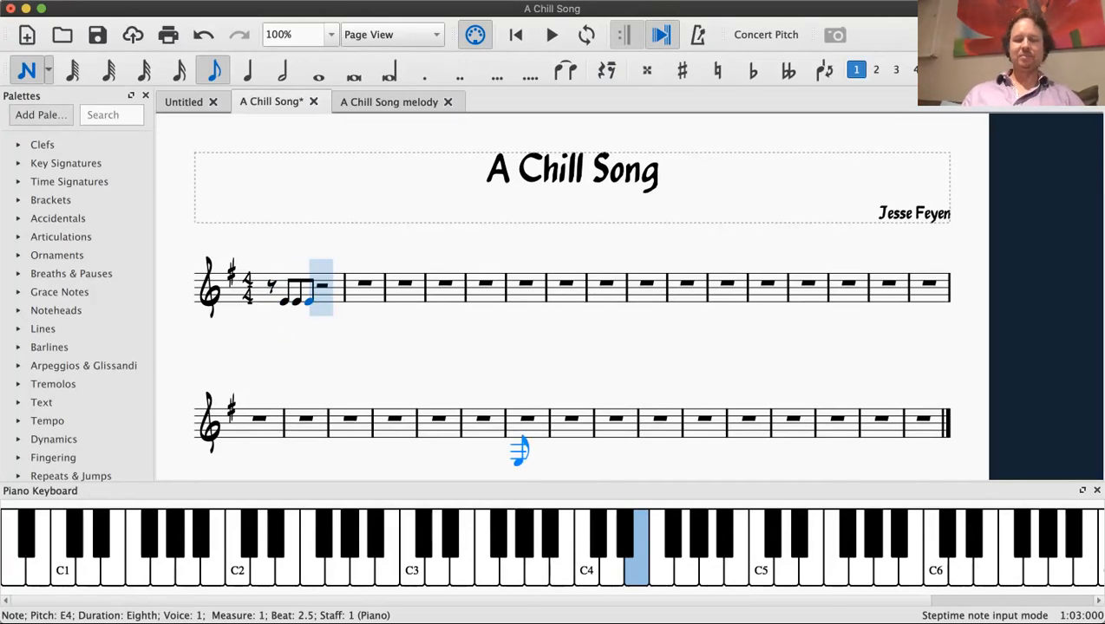
pyautogui.press('e')
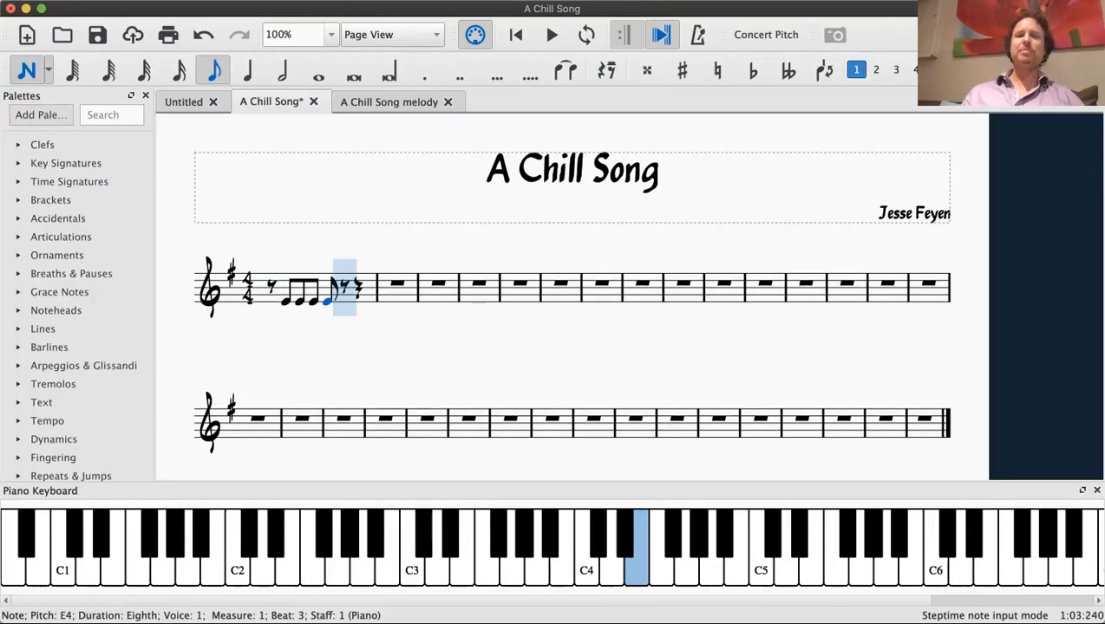
pyautogui.press('e')
pyautogui.hotkey('ctrl', 'Down')
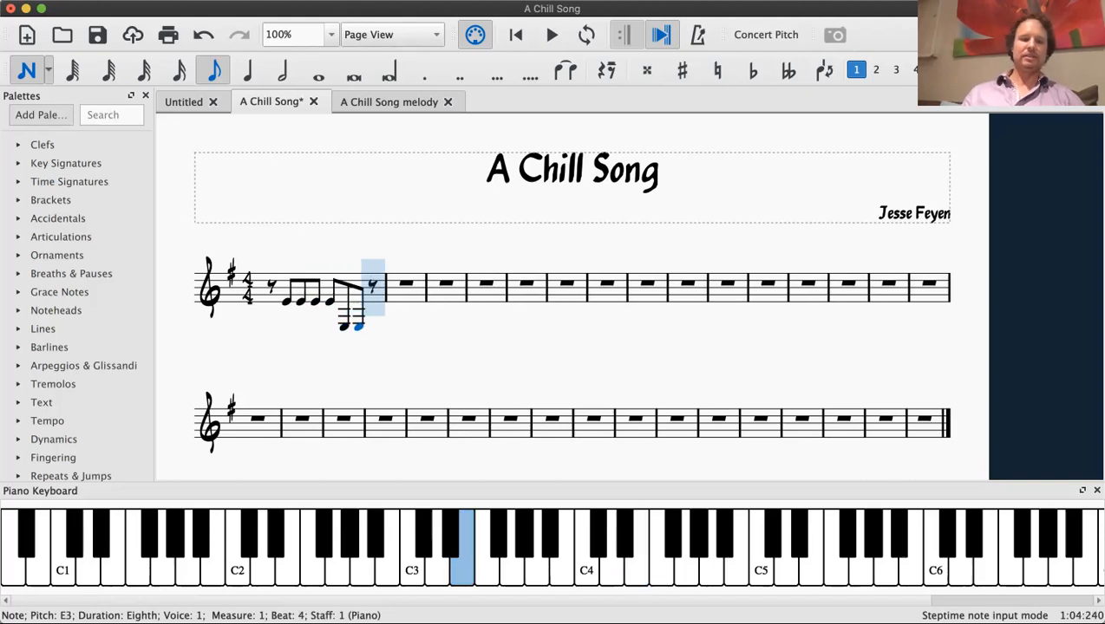
# Step: Undo the extra E notes in measure 1, keeping only the eighth rest and first E4
pyautogui.hotkey('ctrl', 'z')
pyautogui.hotkey('ctrl', 'z')
pyautogui.hotkey('ctrl', 'z')
pyautogui.hotkey('ctrl', 'z')
pyautogui.hotkey('ctrl', 'z')
pyautogui.hotkey('ctrl', 'z')
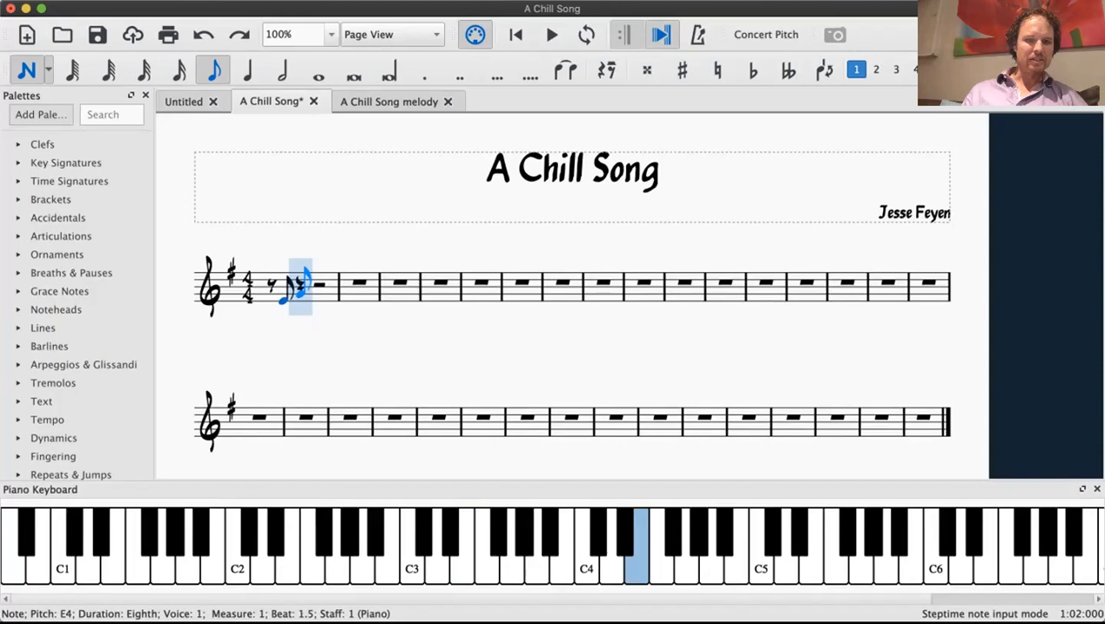
# Step: Complete measure 1 with eighth notes G4 and E4, a quarter note G4, and two eighth notes G4
pyautogui.press('g')
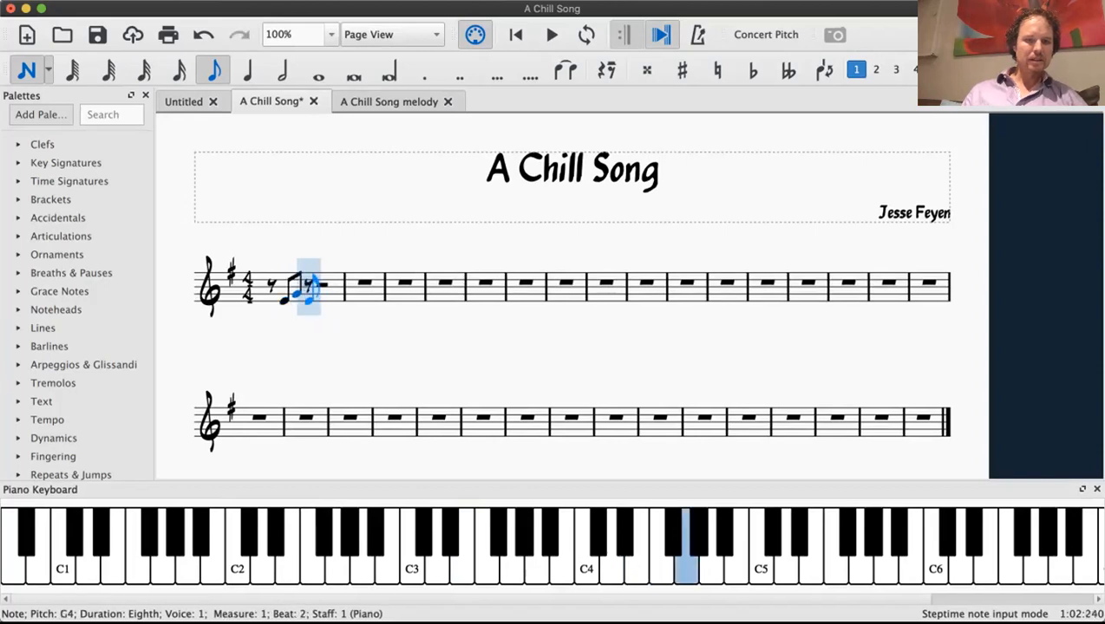
pyautogui.press('e')
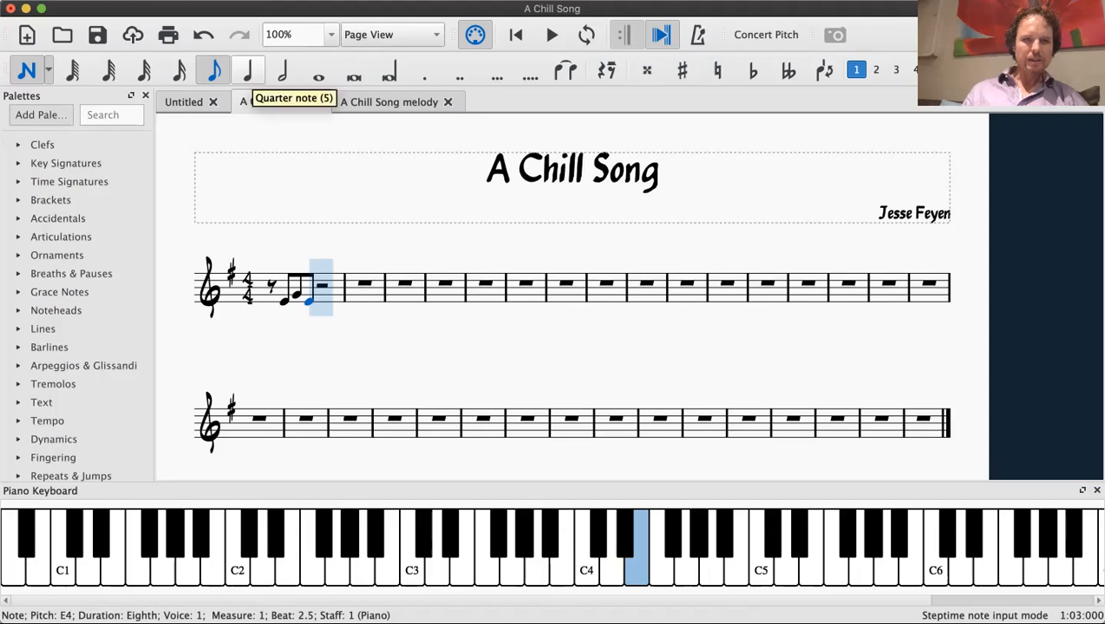
pyautogui.click(248, 71)
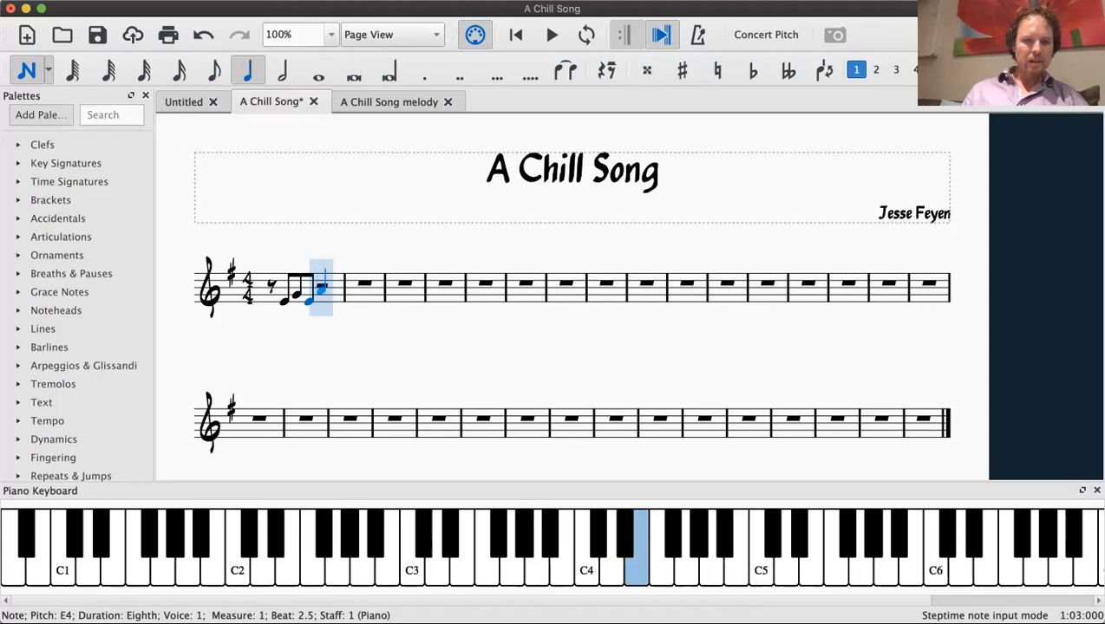
pyautogui.press('g')
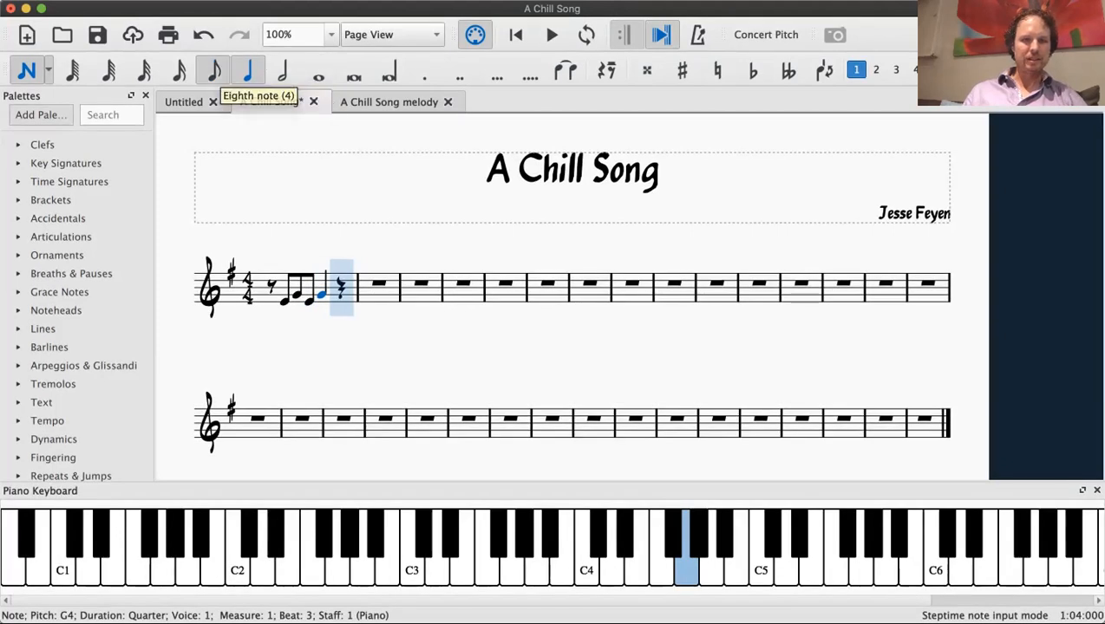
pyautogui.click(214, 71)
pyautogui.press('g')
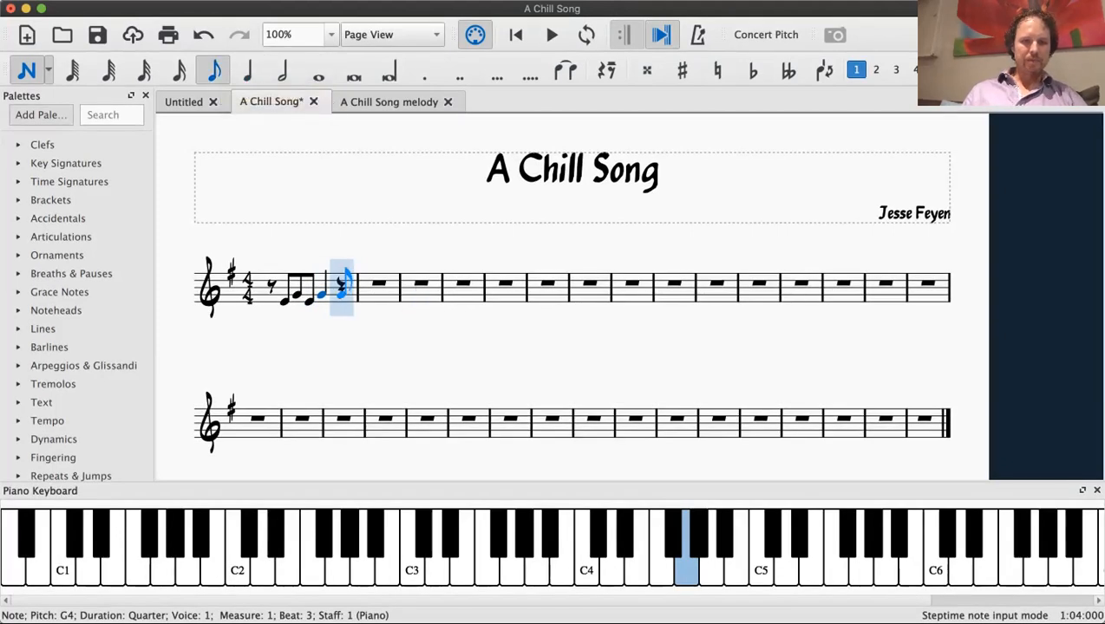
pyautogui.press('g')
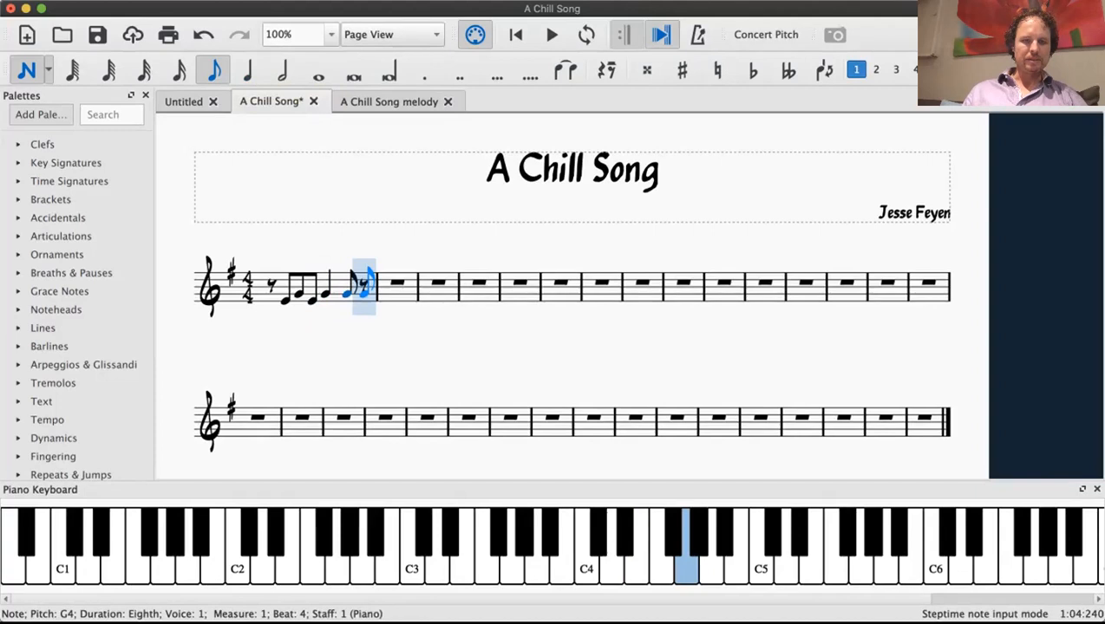
pyautogui.press('g')
# Step: Fill measure 2 with eighth notes G4, G4, E4 and A4 plus a half note A4, and leave note input
pyautogui.press('a')
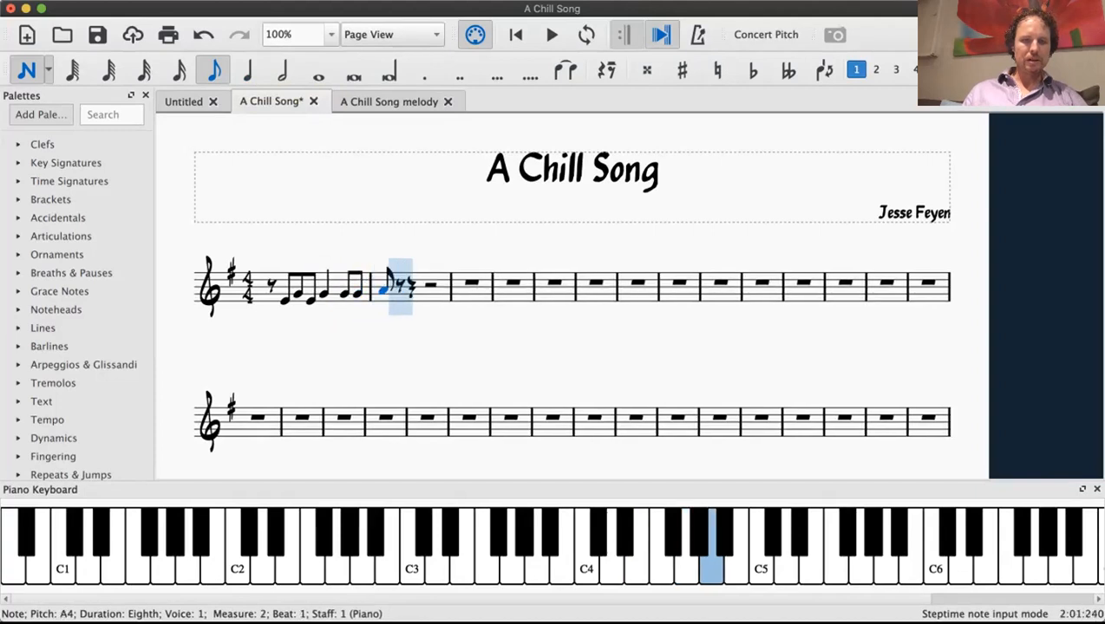
pyautogui.press('Down')
pyautogui.press('Down')
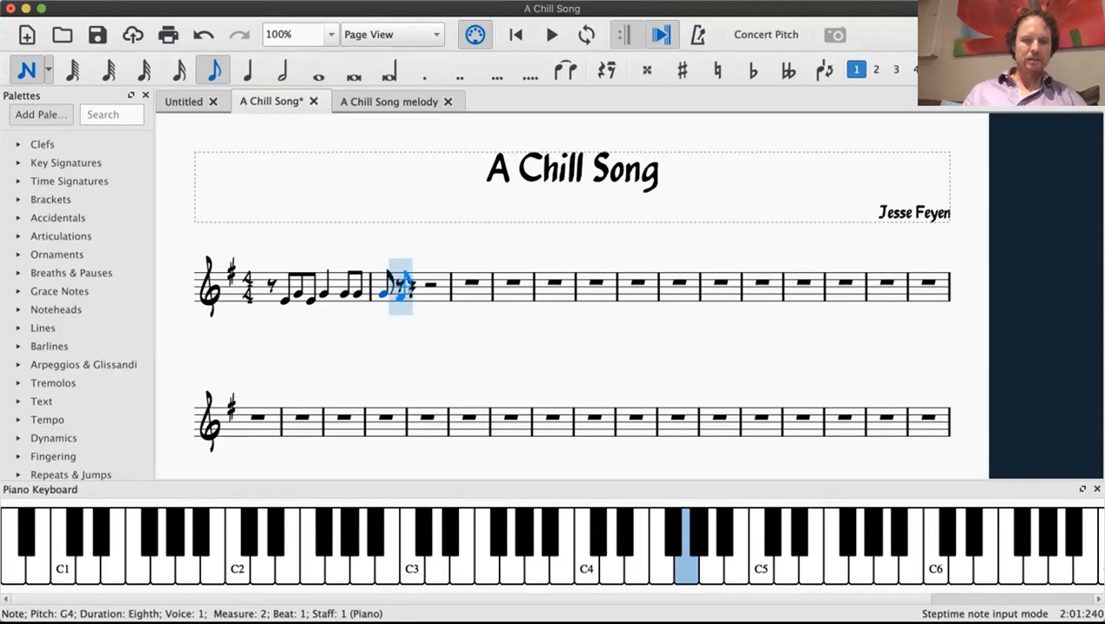
pyautogui.click(404, 289)
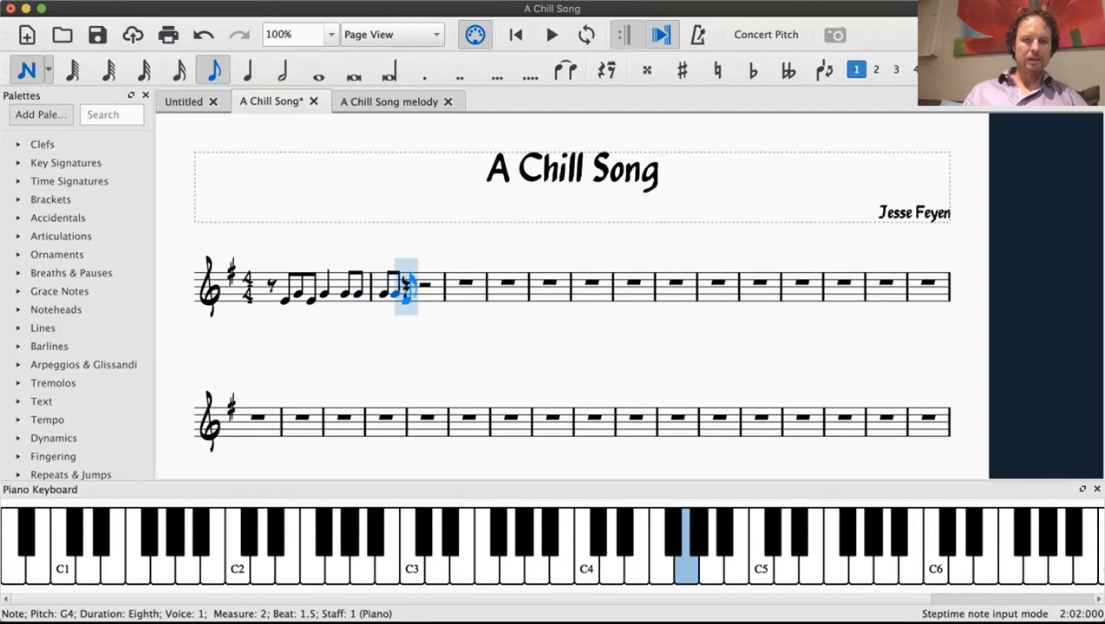
pyautogui.click(414, 290)
pyautogui.click(423, 286)
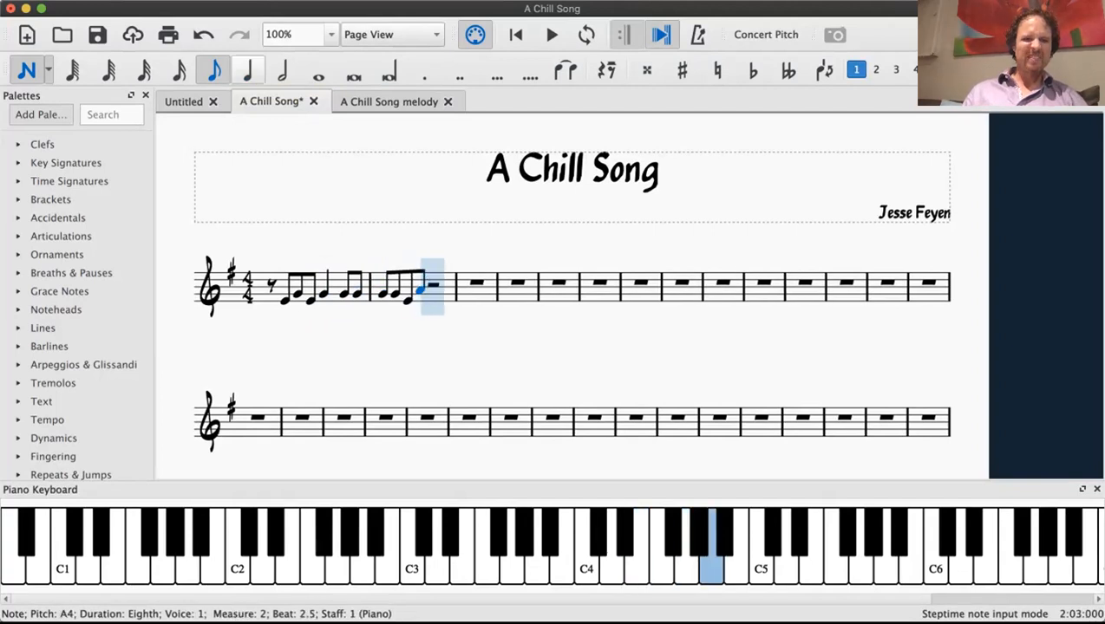
pyautogui.press('6')
pyautogui.click(431, 288)
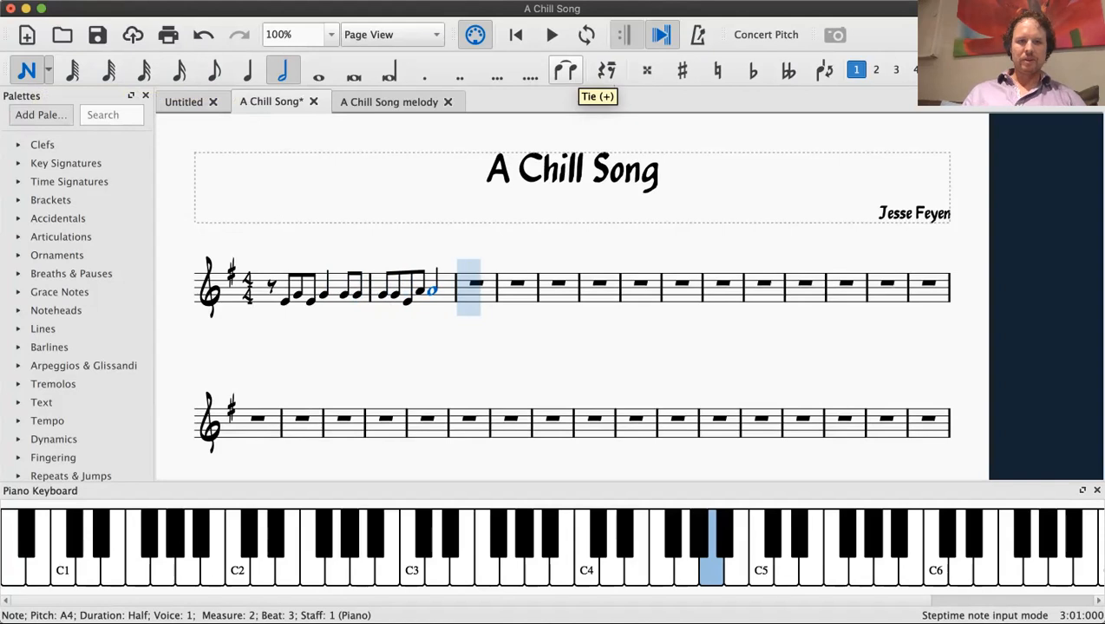
pyautogui.click(28, 71)
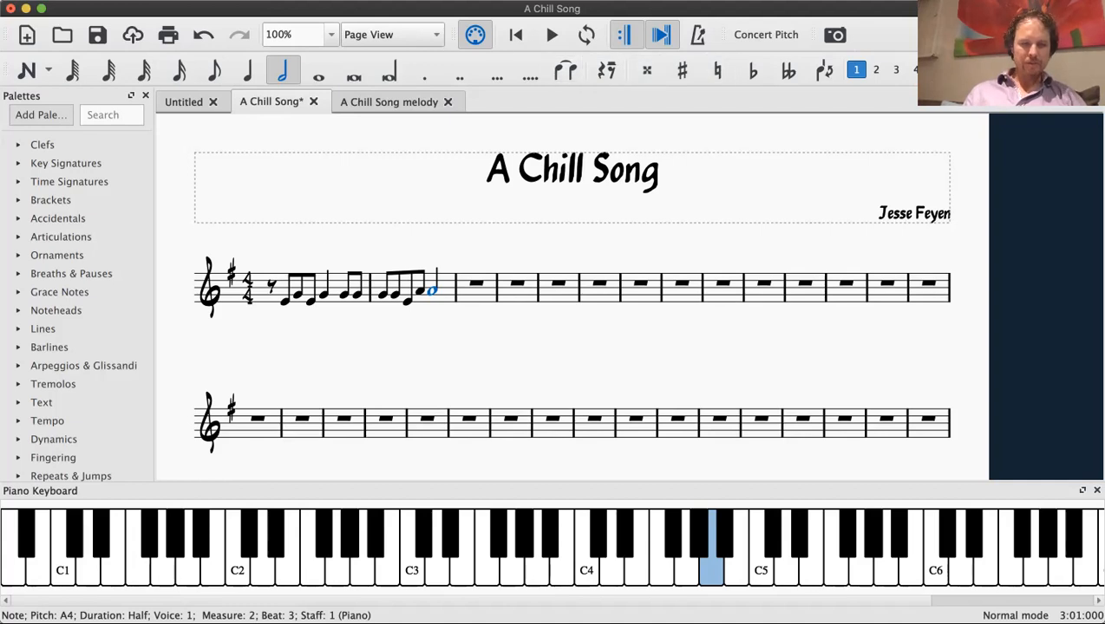
# Step: Tie measure 1's quarter G to the following eighth G, and its last eighth G to the first G of measure 2
pyautogui.click(323, 295)
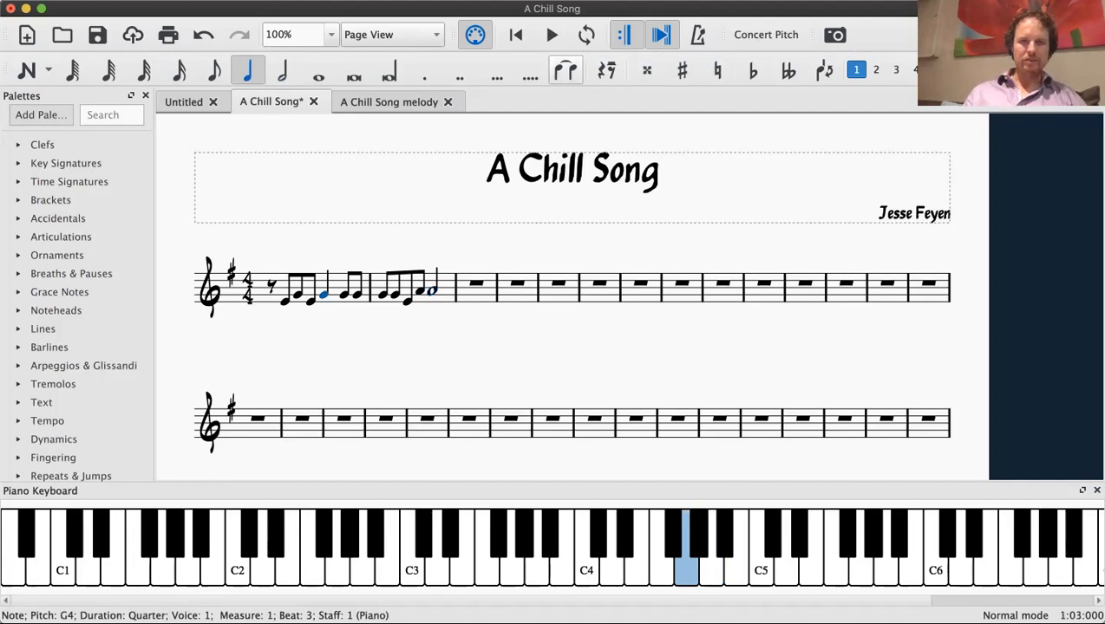
pyautogui.click(565, 71)
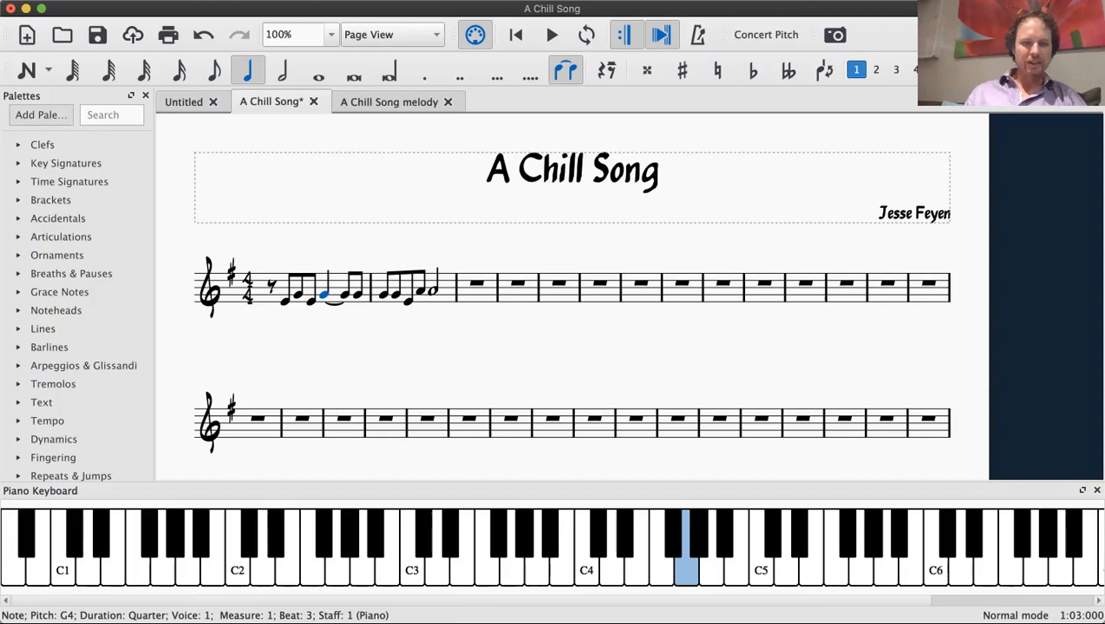
pyautogui.press('Right')
pyautogui.press('Right')
pyautogui.press('+')
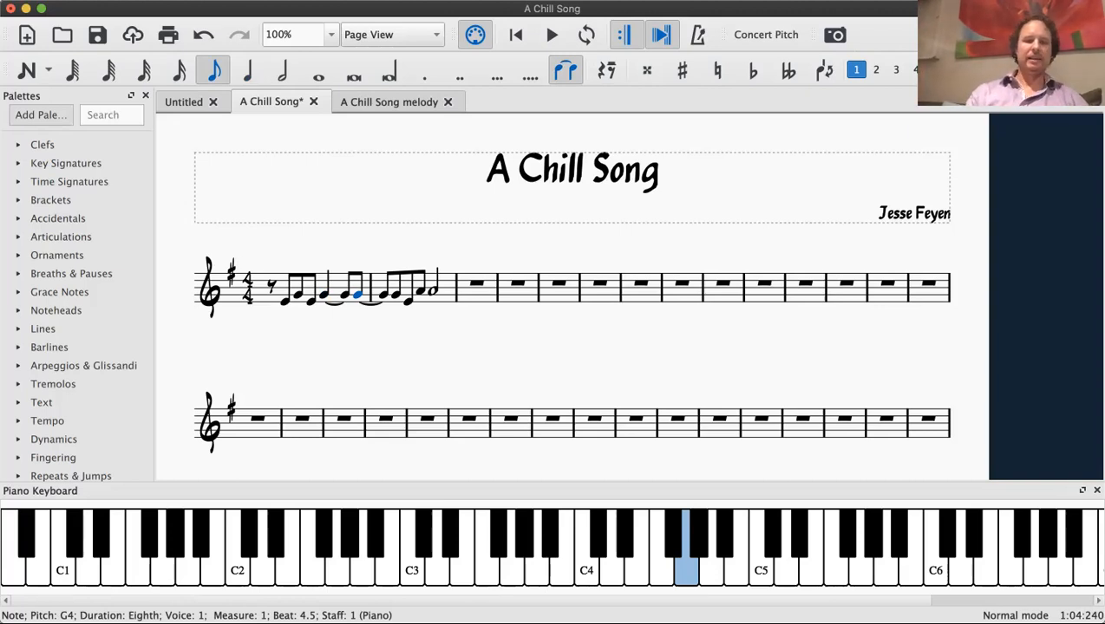
# Step: Tie the eighth note A4 in measure 2 to the half note A4 after it
pyautogui.press('Right')
pyautogui.press('Right')
pyautogui.press('Right')
pyautogui.press('Right')
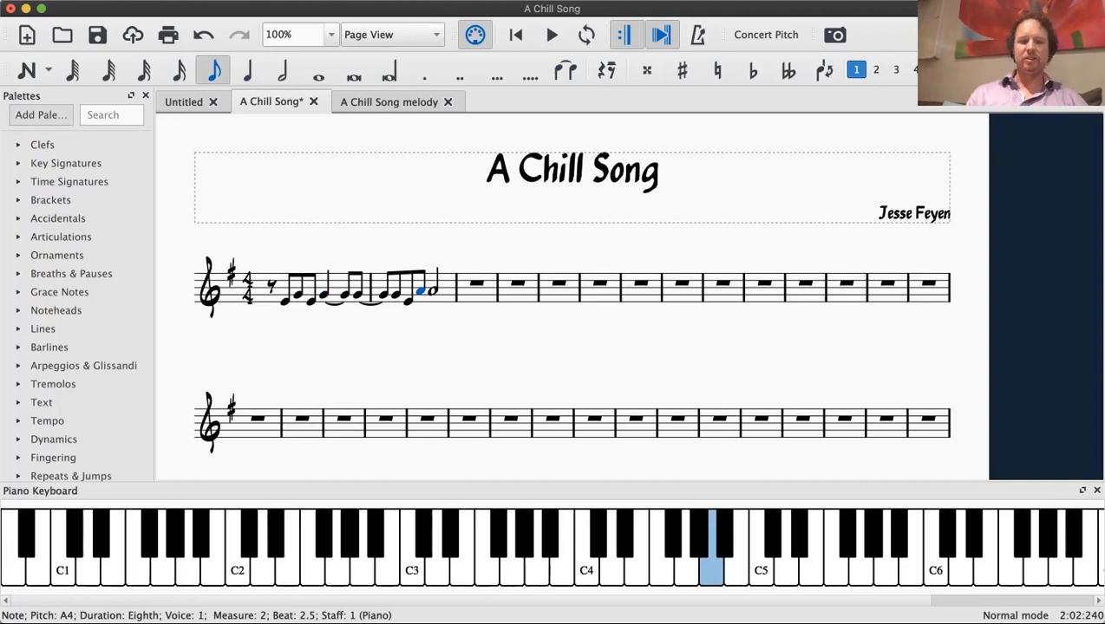
pyautogui.press('+')
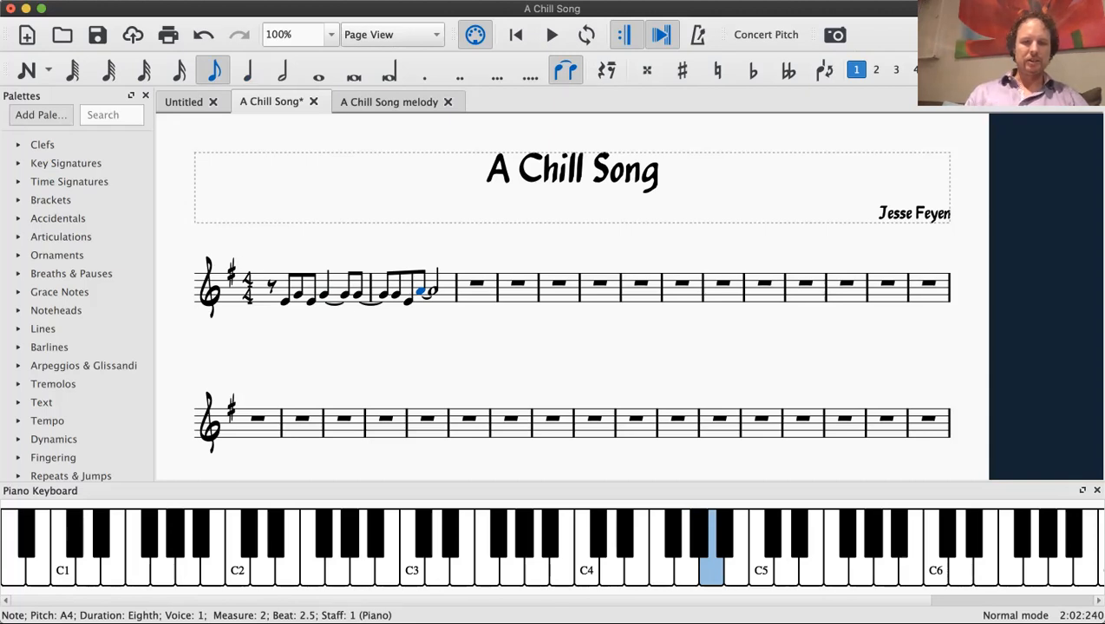
# Step: Remove the tie from measure 1's quarter G and replace the eighth G on beat 4 with an eighth rest
pyautogui.press('Left')
pyautogui.press('Left')
pyautogui.press('Left')
pyautogui.press('Left')
pyautogui.press('Left')
pyautogui.press('Left')
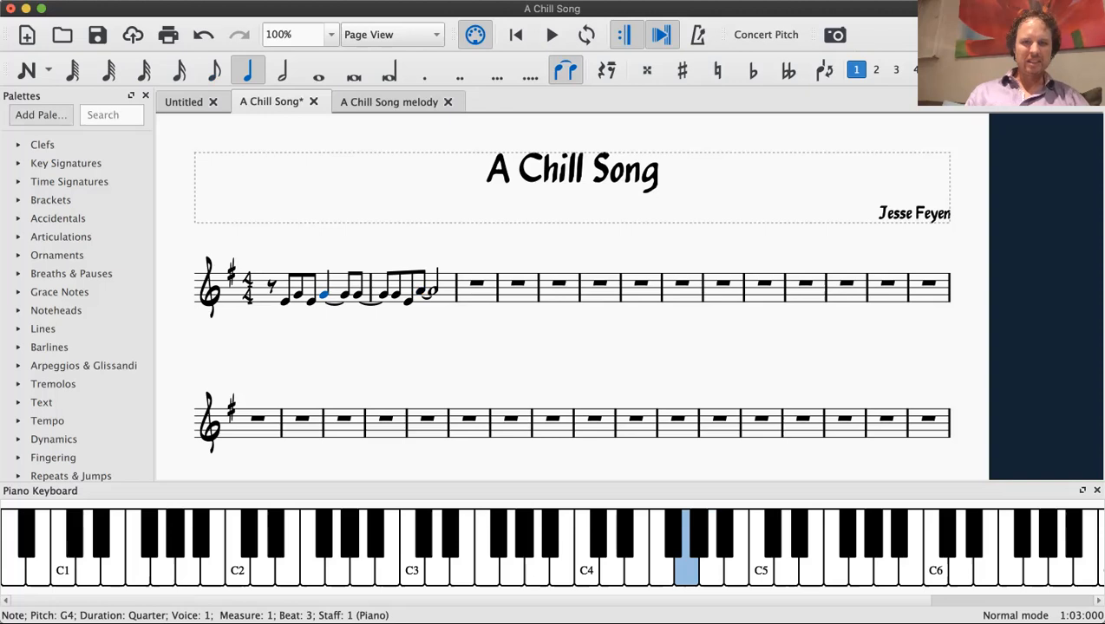
pyautogui.press('t')
pyautogui.press('Right')
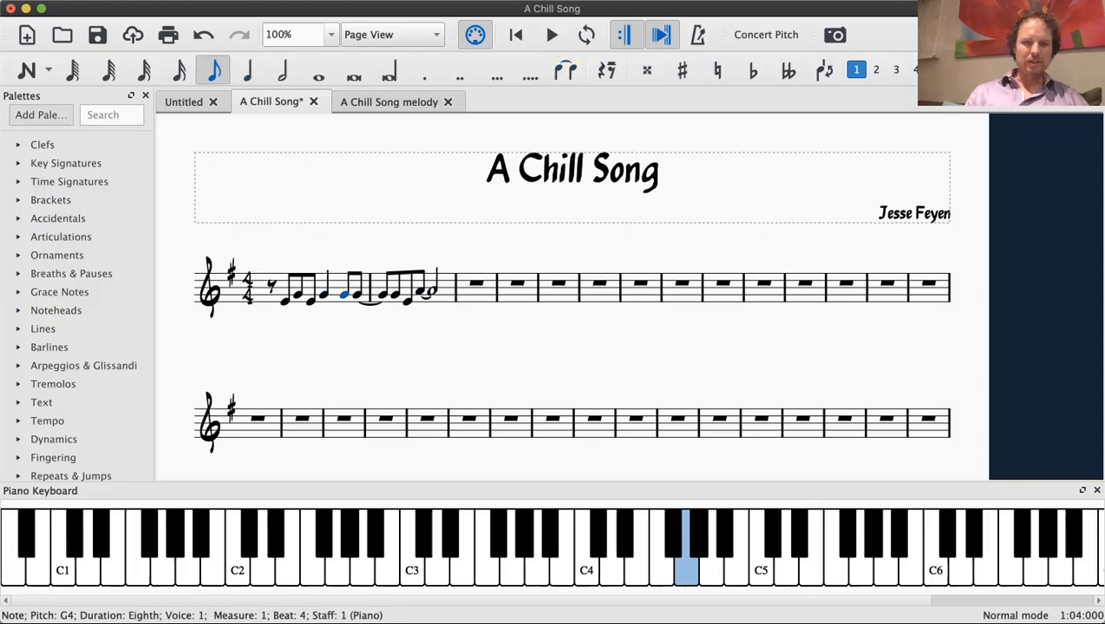
pyautogui.press('0')
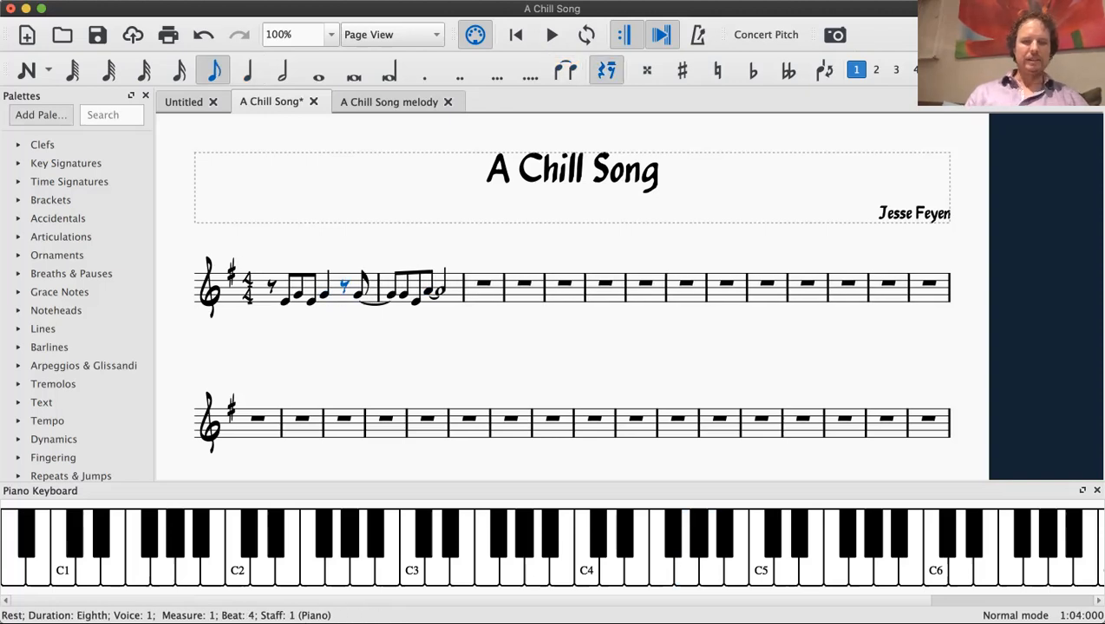
# Step: Play back the melody from the first E4 in measure 1 through measure 2, stop playback and clear the selection
pyautogui.press('Escape')
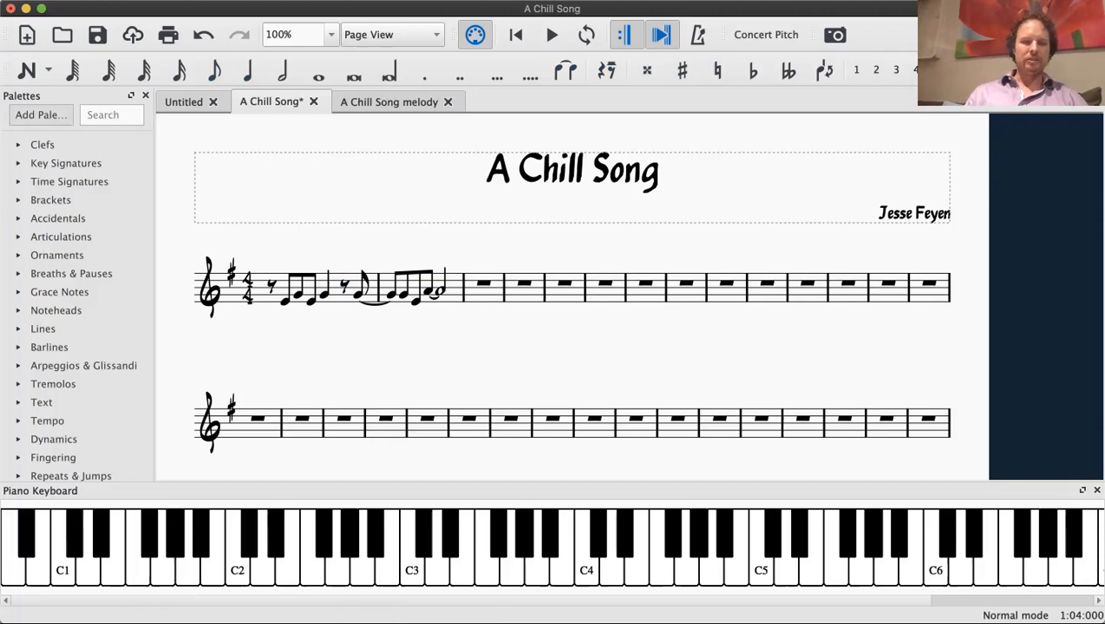
pyautogui.click(285, 302)
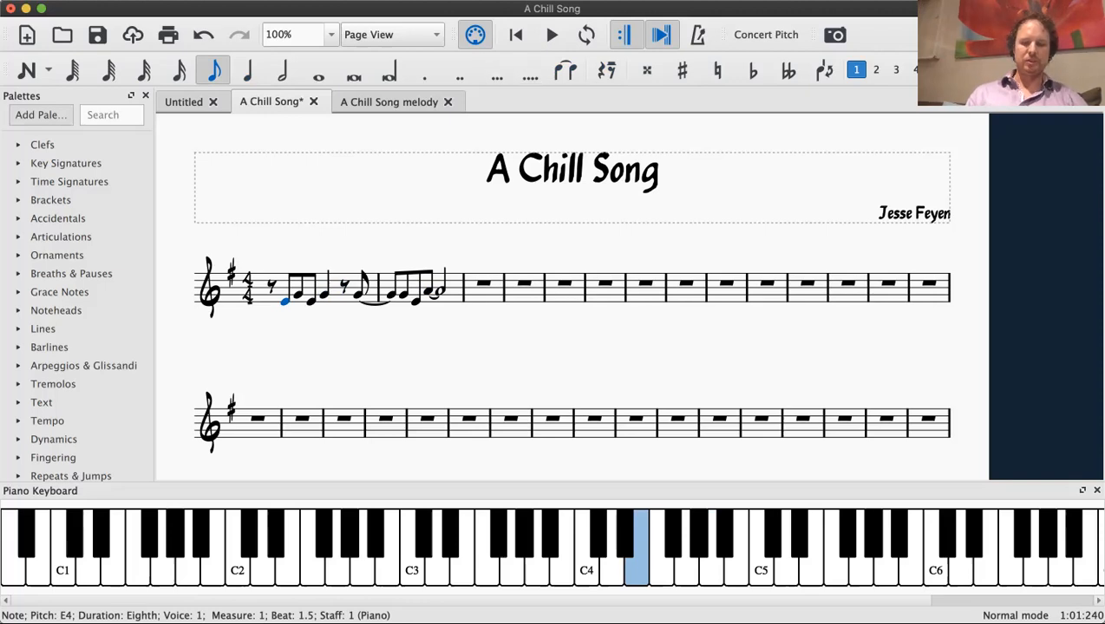
pyautogui.press('space')
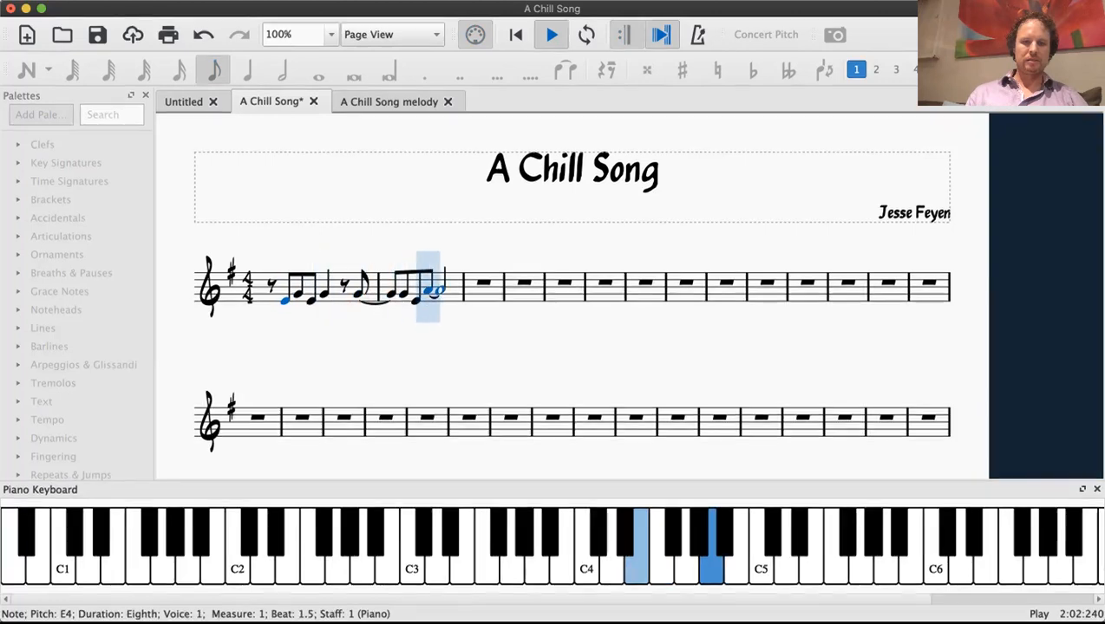
pyautogui.press('space')
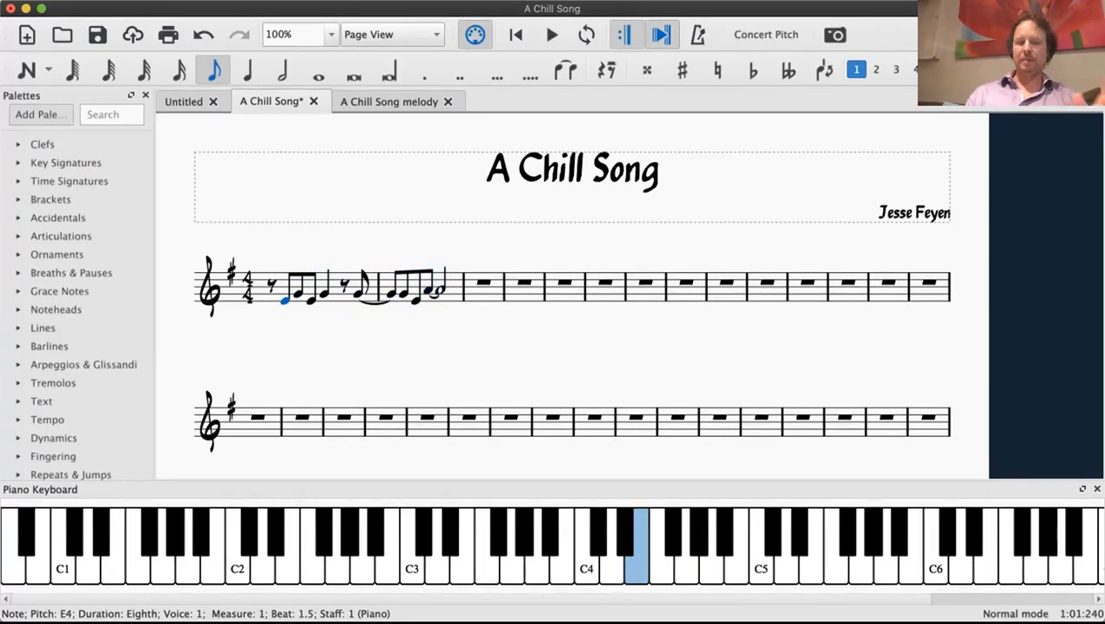
pyautogui.press('Escape')
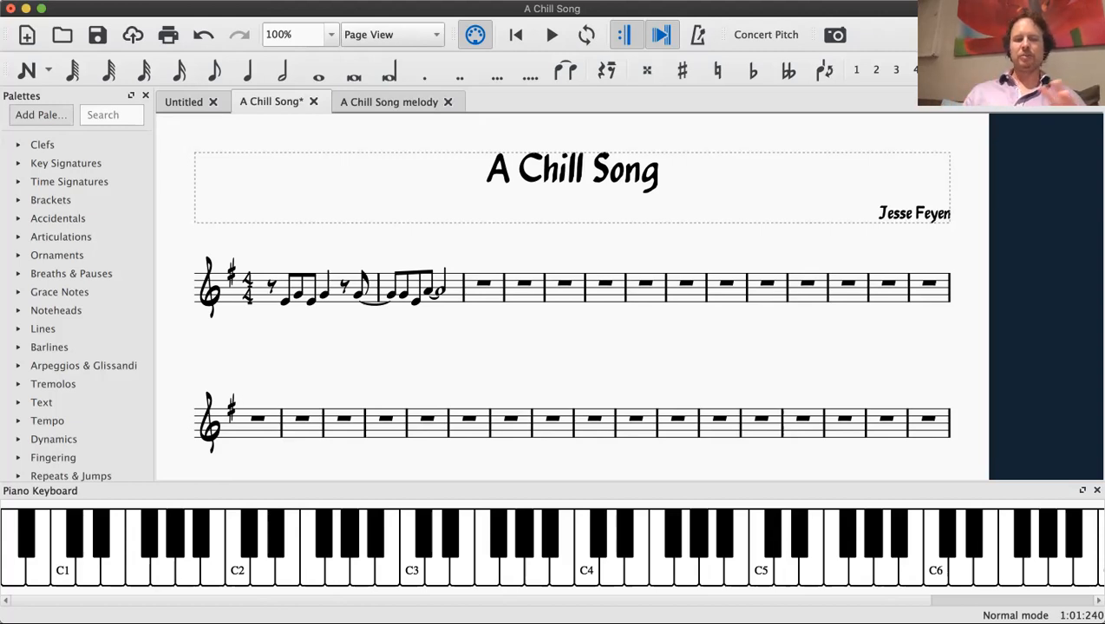
pyautogui.click(403, 295)
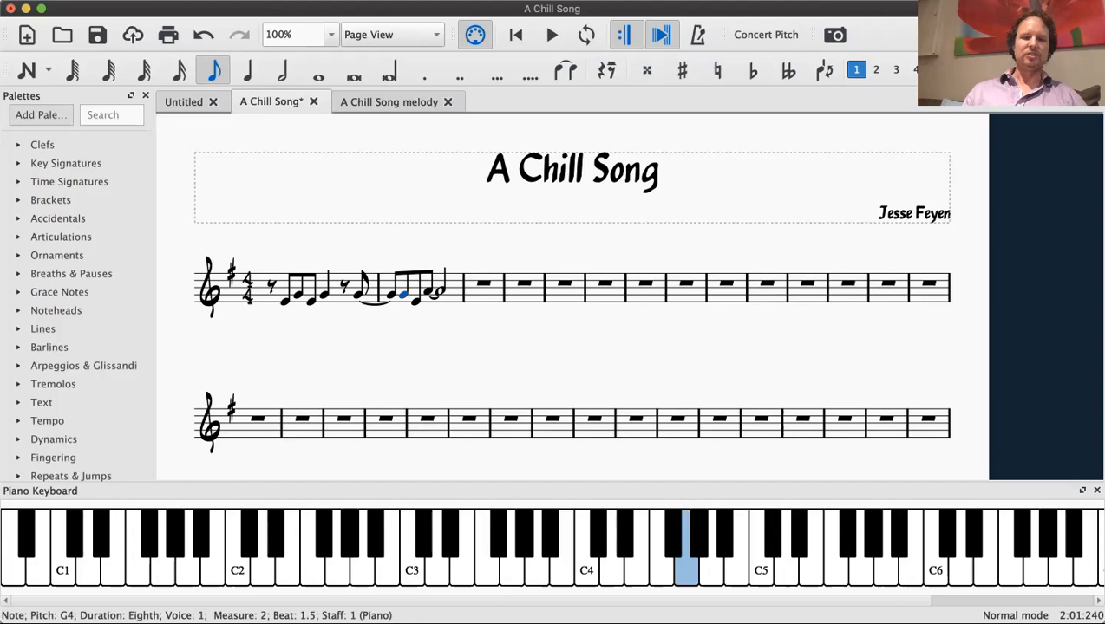
pyautogui.click(427, 292)
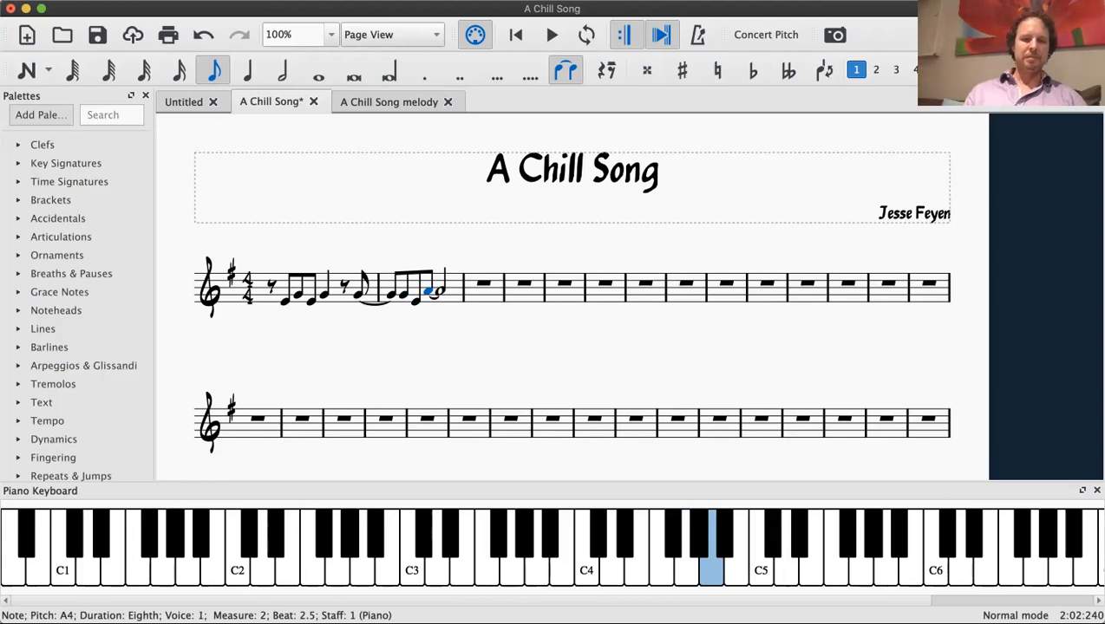
# Step: Copy the whole of measure 1 into measure 5, and undo the paste
pyautogui.click(344, 286)
pyautogui.click(336, 288)
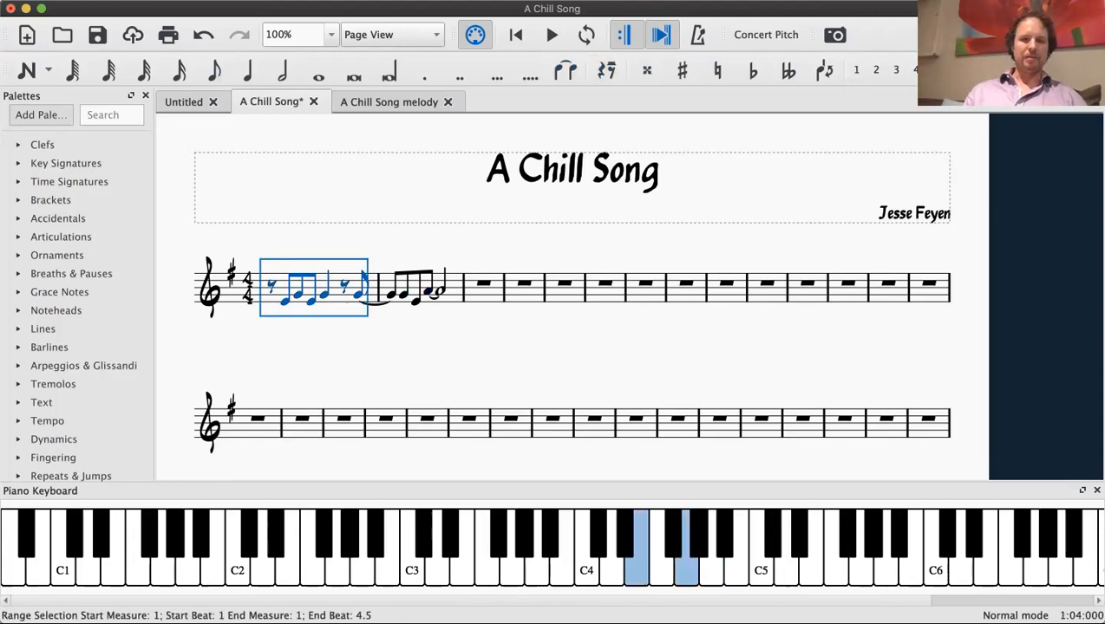
pyautogui.click(564, 293)
pyautogui.press('super+v')
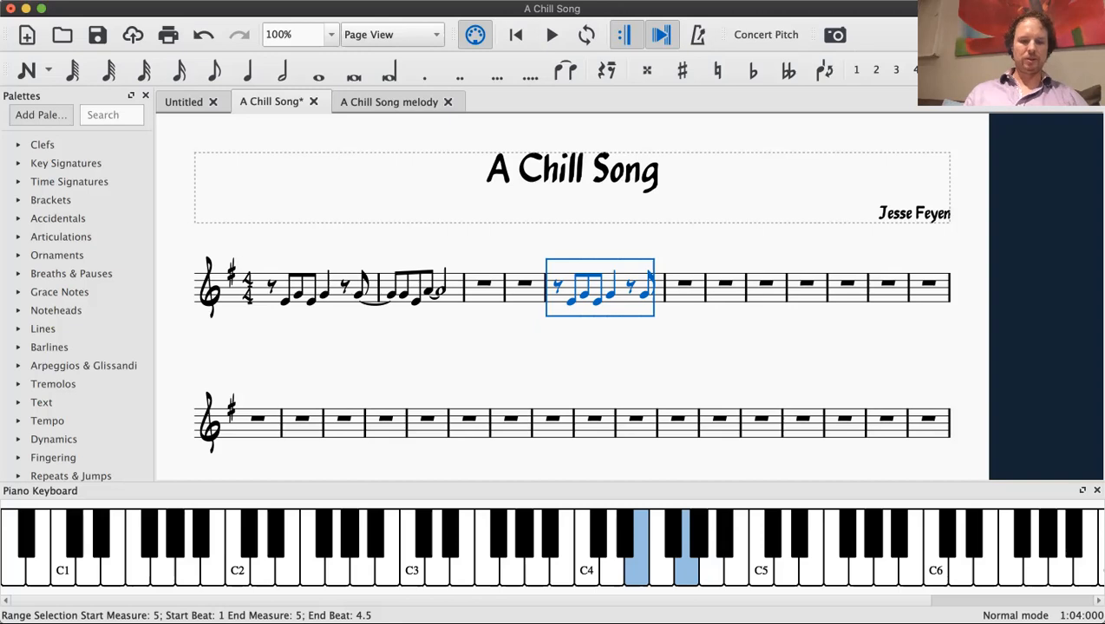
pyautogui.press('super+z')
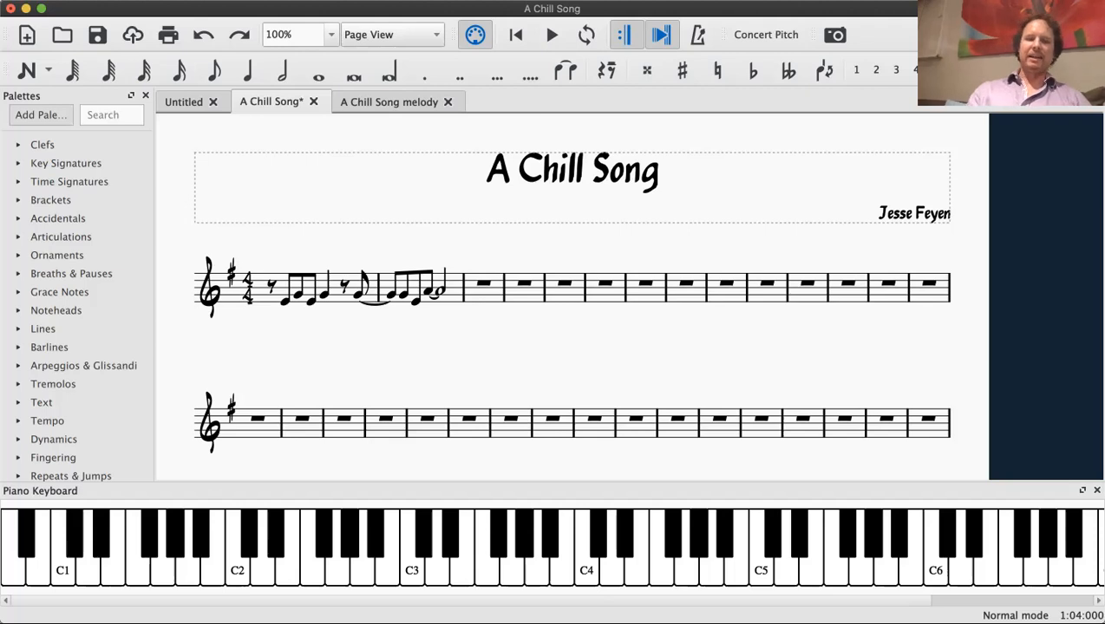
pyautogui.click(427, 293)
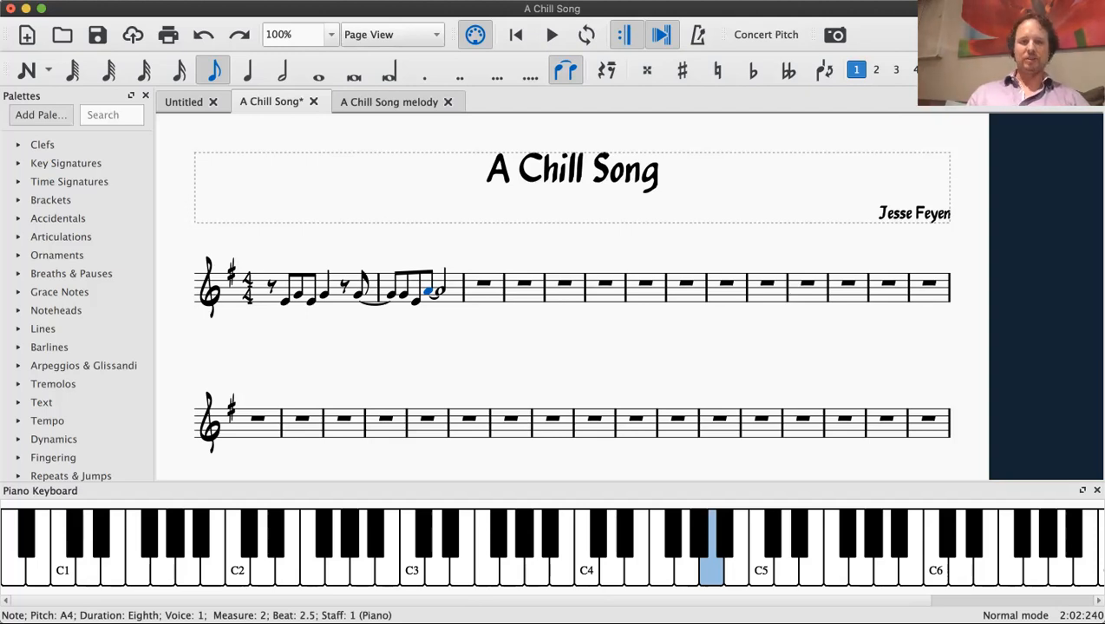
pyautogui.press('Escape')
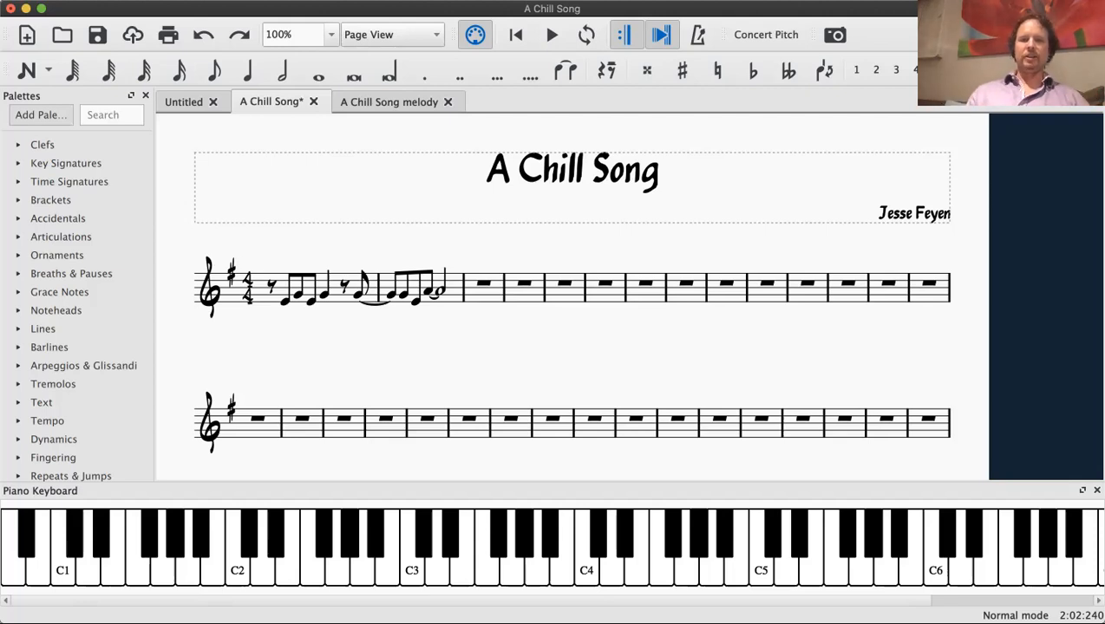
# Step: Switch to the "A Chill Song melody" score and review its completed melody from the opening measures to the end
pyautogui.hotkey('ctrl', 'Tab')
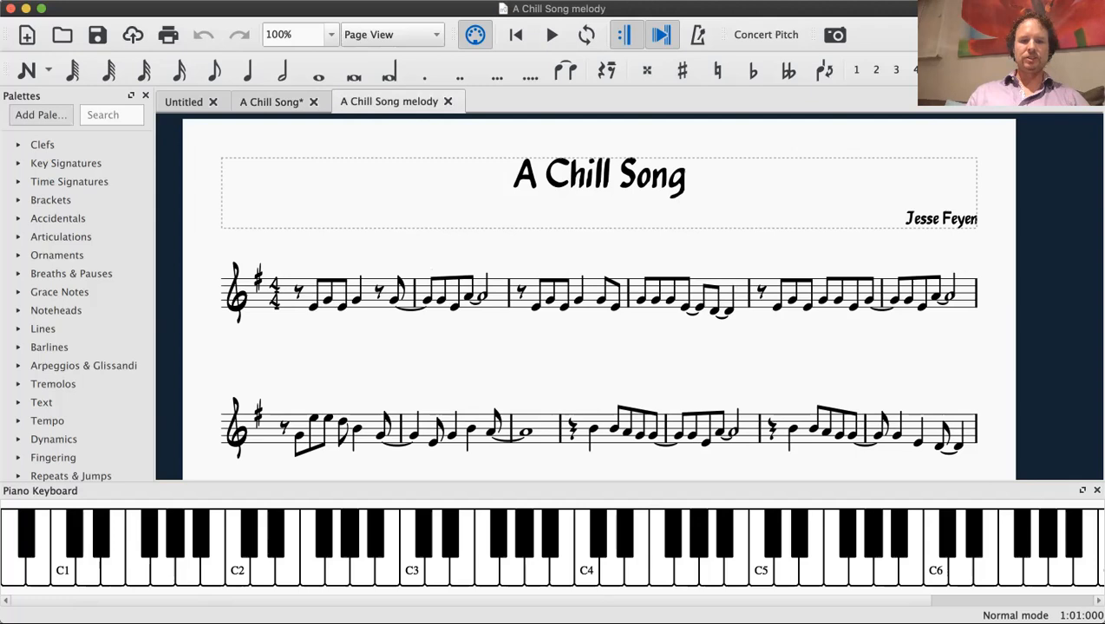
pyautogui.scroll(-5, 597, 294)
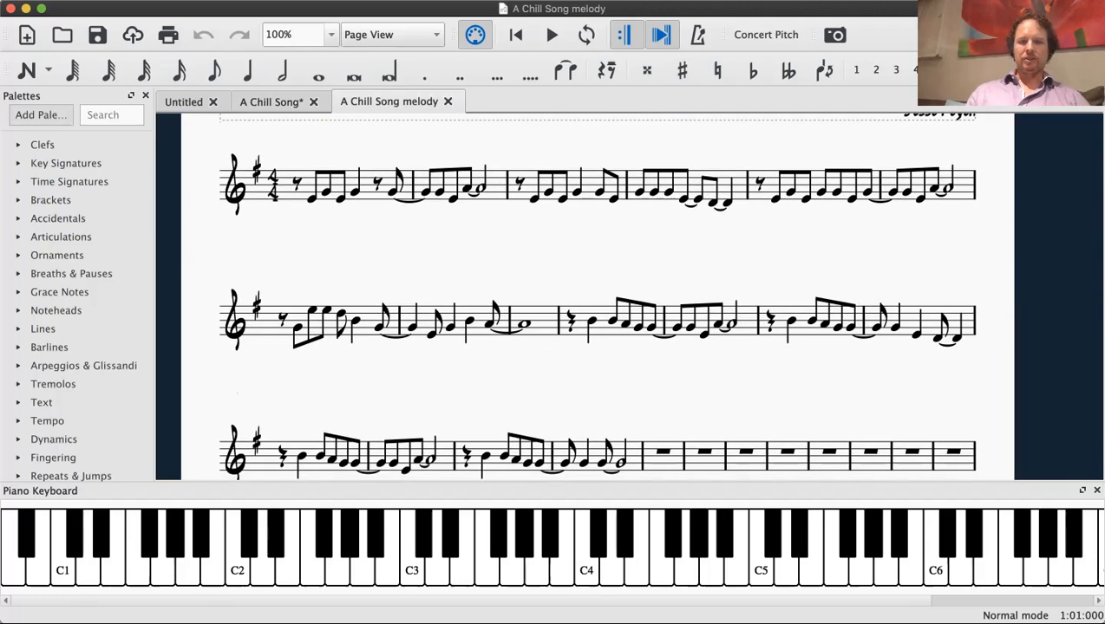
pyautogui.scroll(-4, 596, 295)
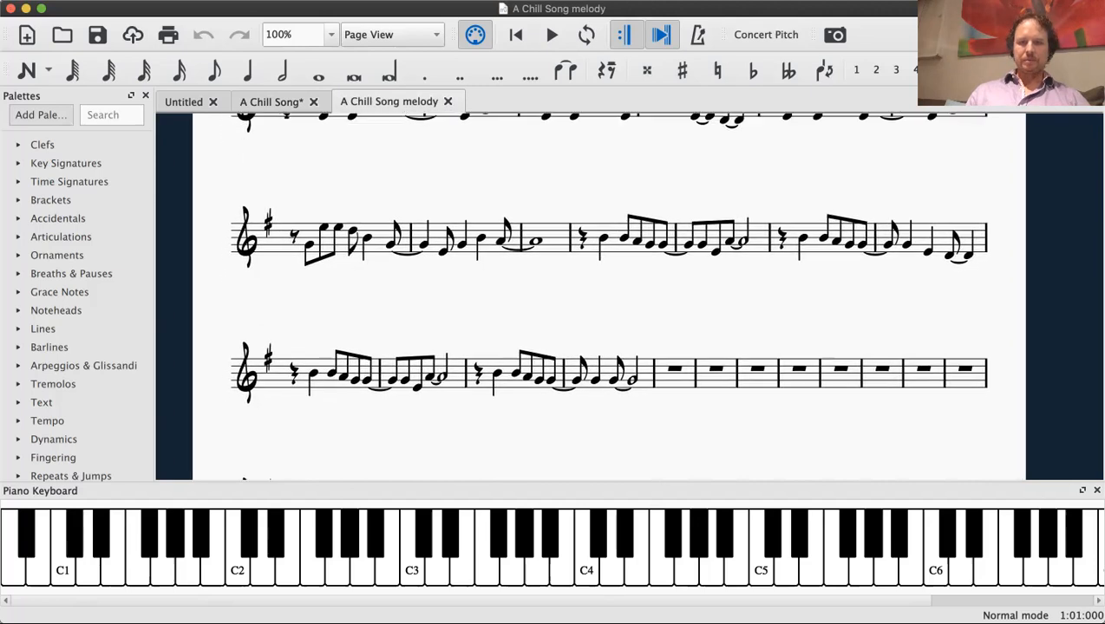
pyautogui.scroll(-3, 597, 295)
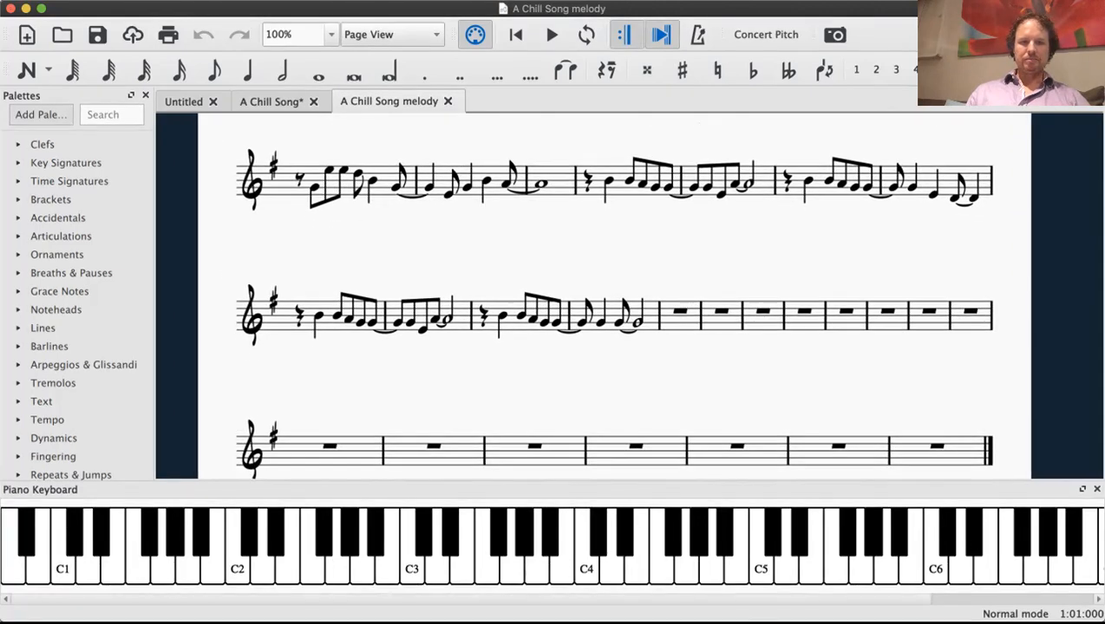
pyautogui.scroll(5, 597, 295)
pyautogui.scroll(1, 597, 295)
pyautogui.scroll(2, 594, 295)
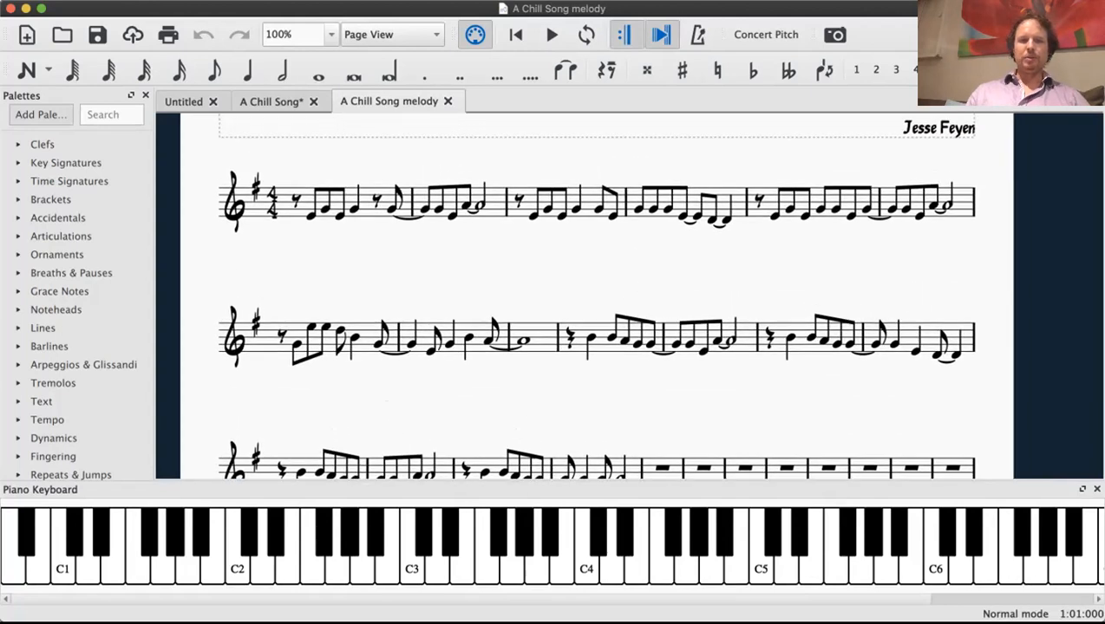